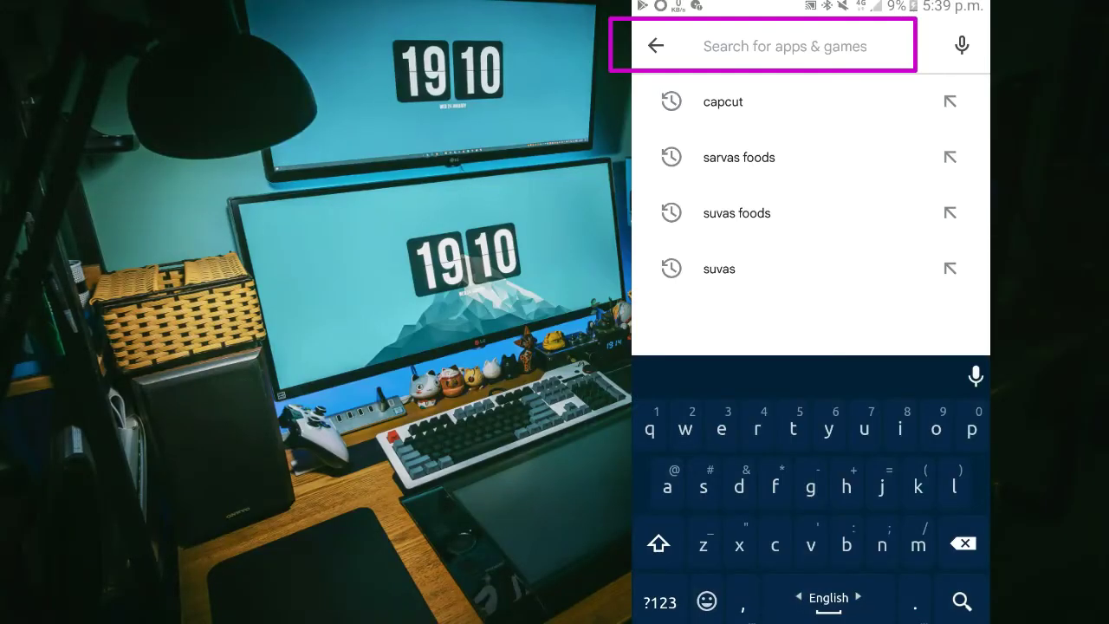
Search the Play Store for 'capcut' and launch CapCut - Video Editor from its listing
{"action": "left_click", "coordinate": [723, 101]}
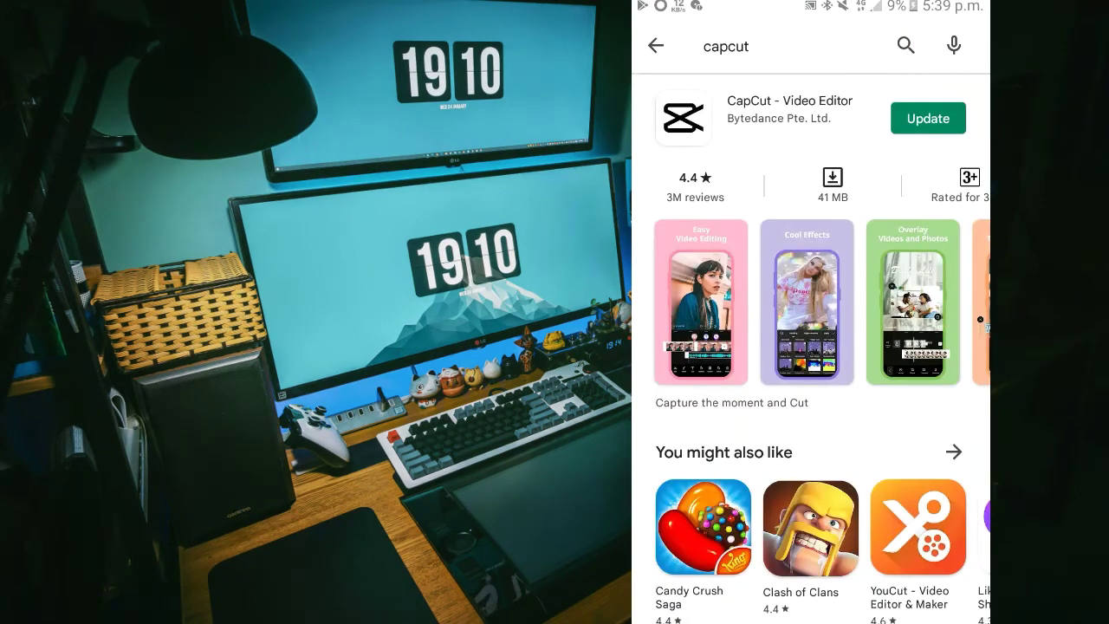
{"action": "left_click", "coordinate": [779, 113]}
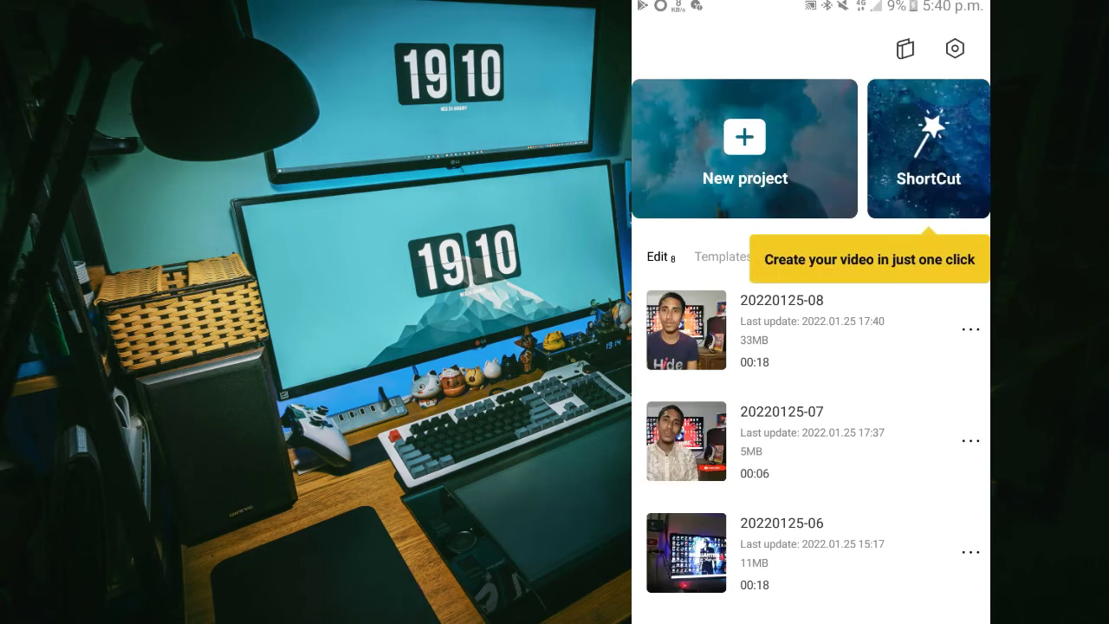
Start a new project and pick the talking-head clip from the gallery
{"action": "left_click", "coordinate": [744, 147]}
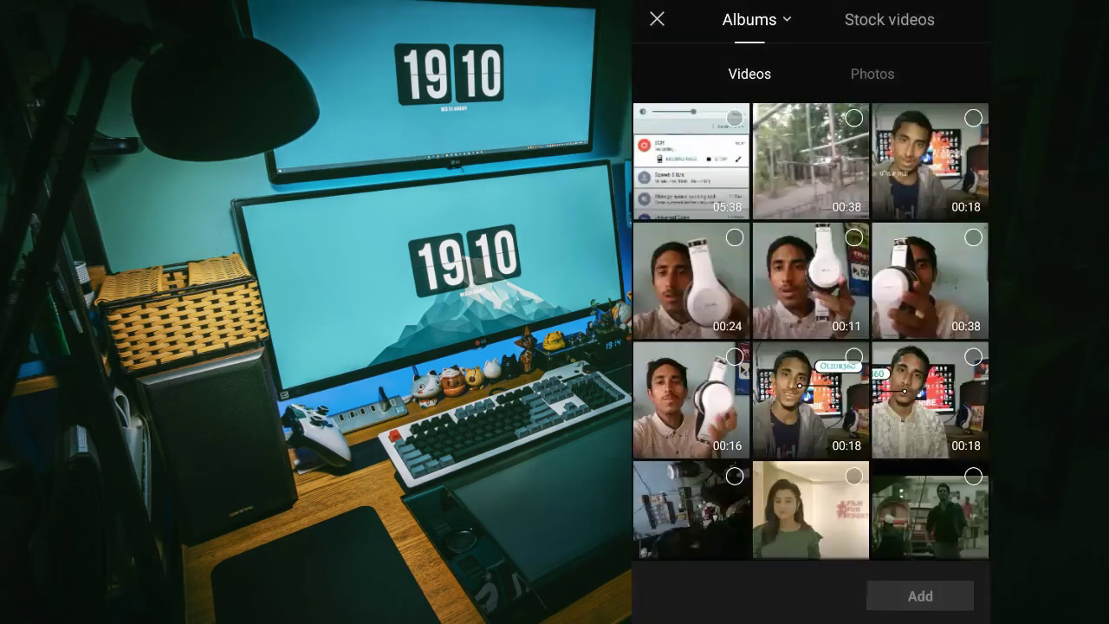
{"action": "scroll", "coordinate": [810, 329], "scroll_direction": "down", "scroll_amount": 5}
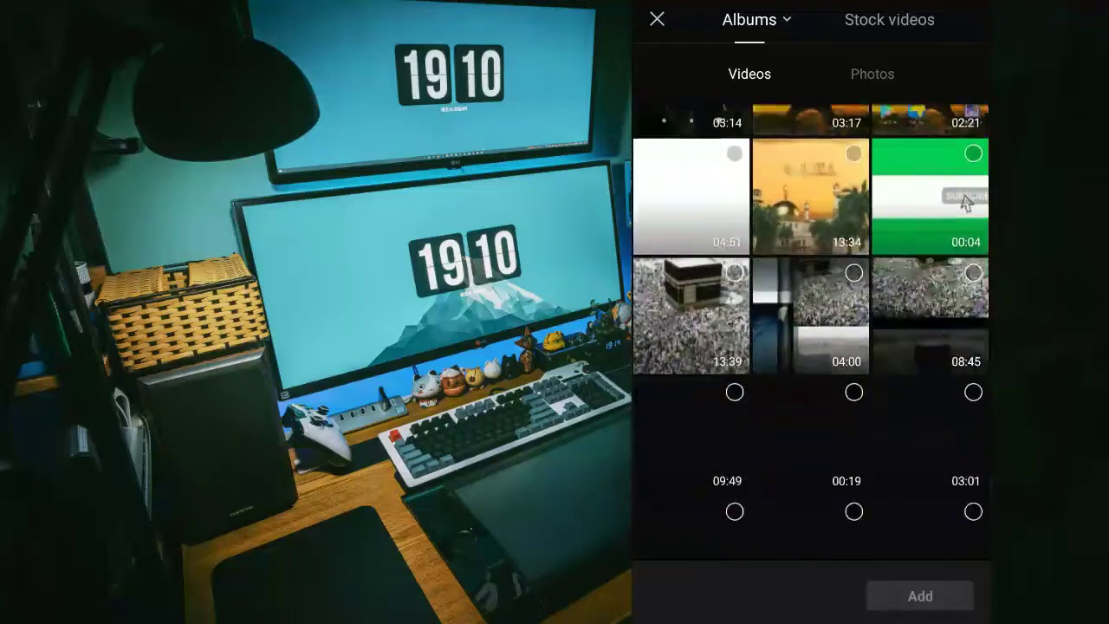
{"action": "scroll", "coordinate": [811, 329], "scroll_direction": "down", "scroll_amount": 10}
{"action": "scroll", "coordinate": [810, 329], "scroll_direction": "up", "scroll_amount": 5}
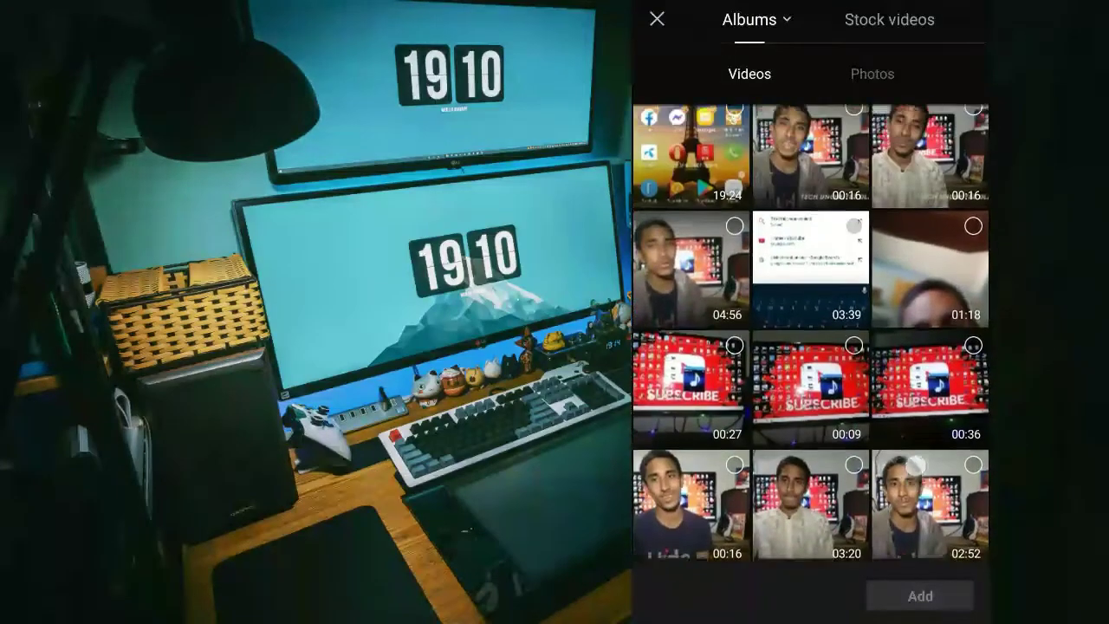
{"action": "scroll", "coordinate": [890, 490], "scroll_direction": "up", "scroll_amount": 3}
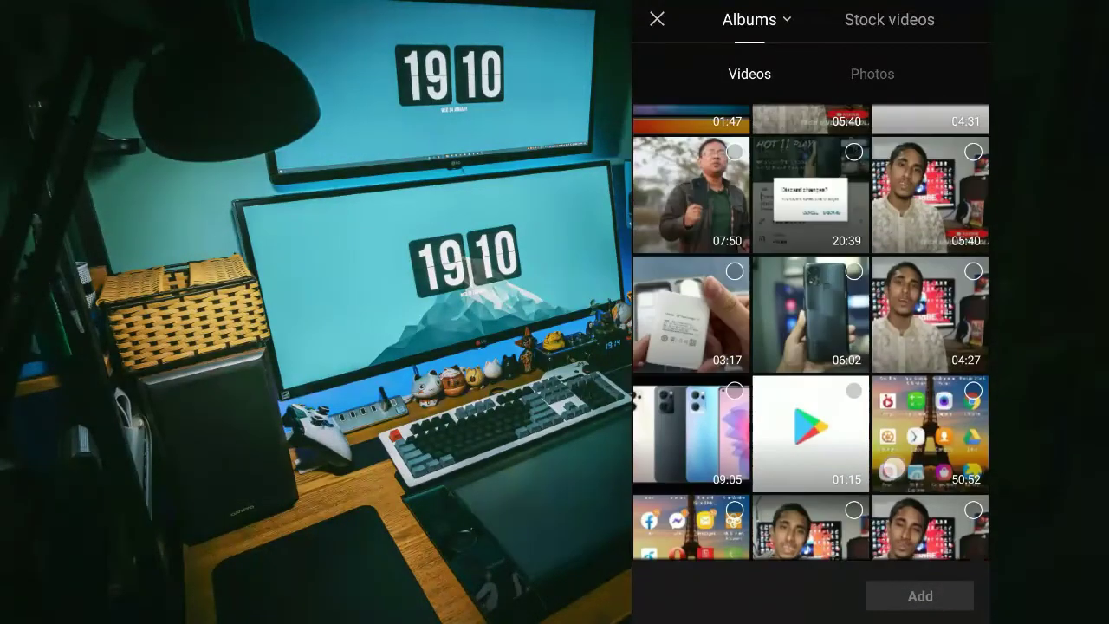
{"action": "scroll", "coordinate": [937, 364], "scroll_direction": "down", "scroll_amount": 5}
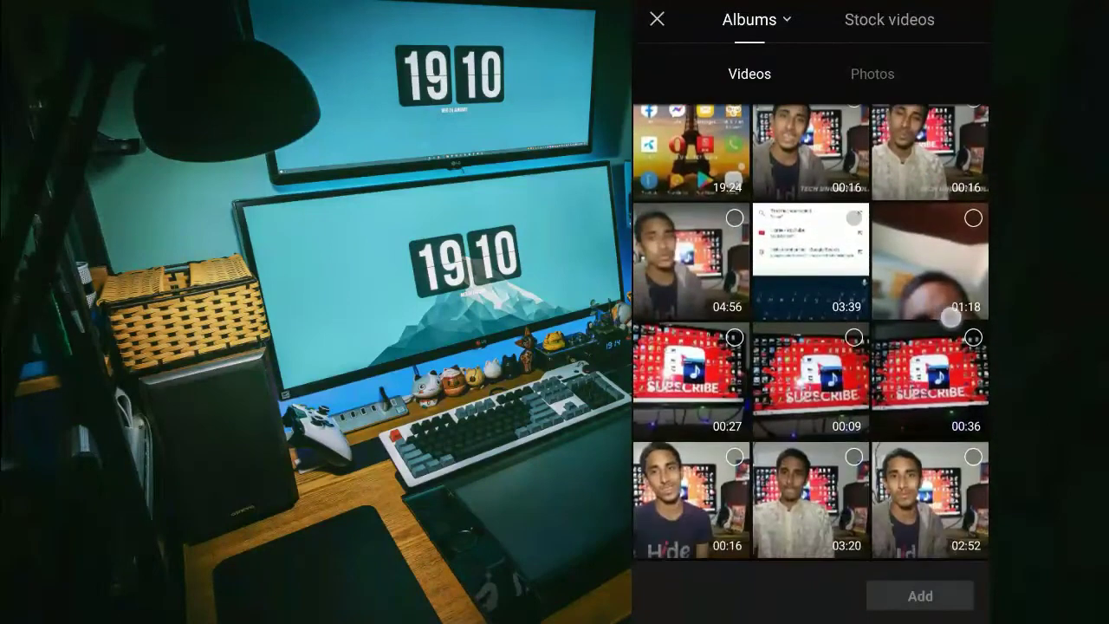
{"action": "scroll", "coordinate": [919, 390], "scroll_direction": "up", "scroll_amount": 2}
{"action": "left_click", "coordinate": [942, 243]}
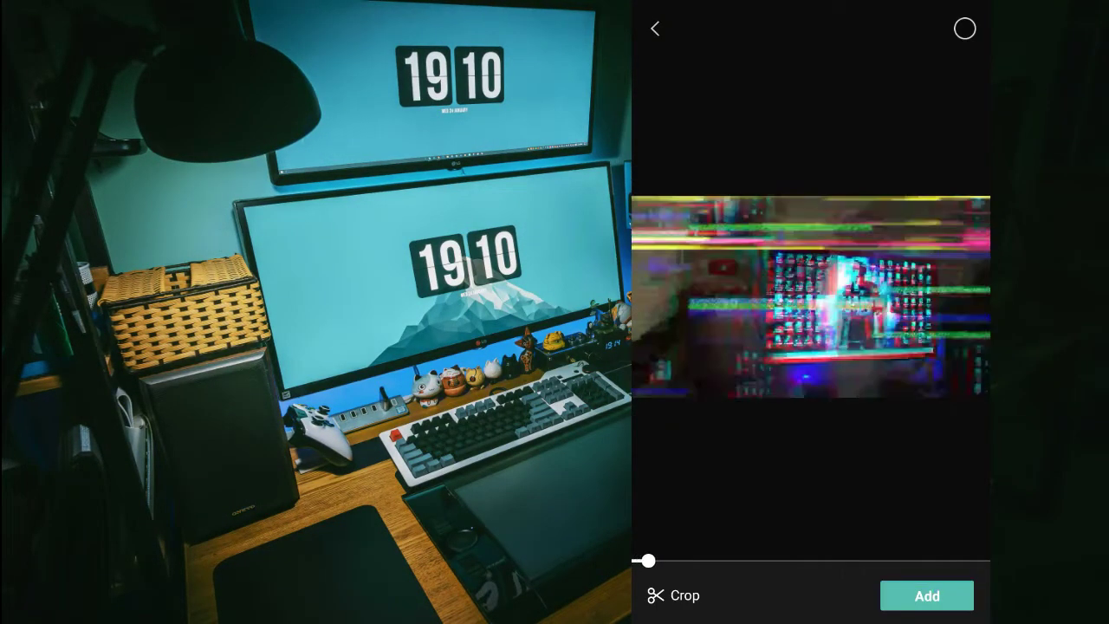
Trim the clip down to about 3.7 seconds
{"action": "left_click", "coordinate": [674, 596]}
{"action": "left_click_drag", "start_coordinate": [658, 504], "coordinate": [784, 504]}
{"action": "left_click_drag", "start_coordinate": [964, 504], "coordinate": [866, 504]}
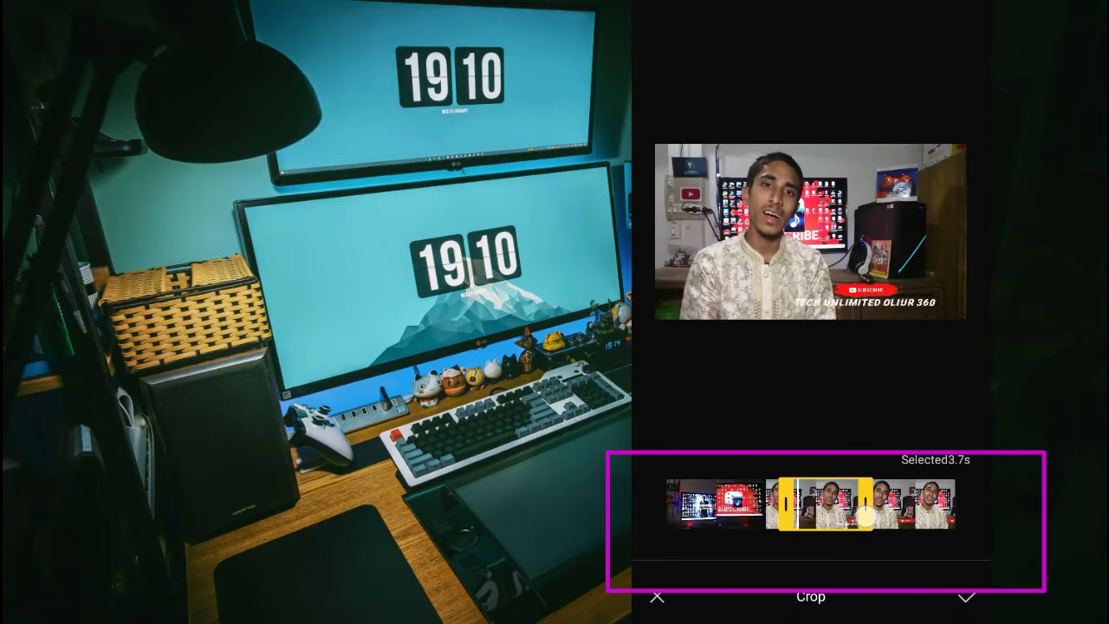
{"action": "left_click", "coordinate": [966, 596]}
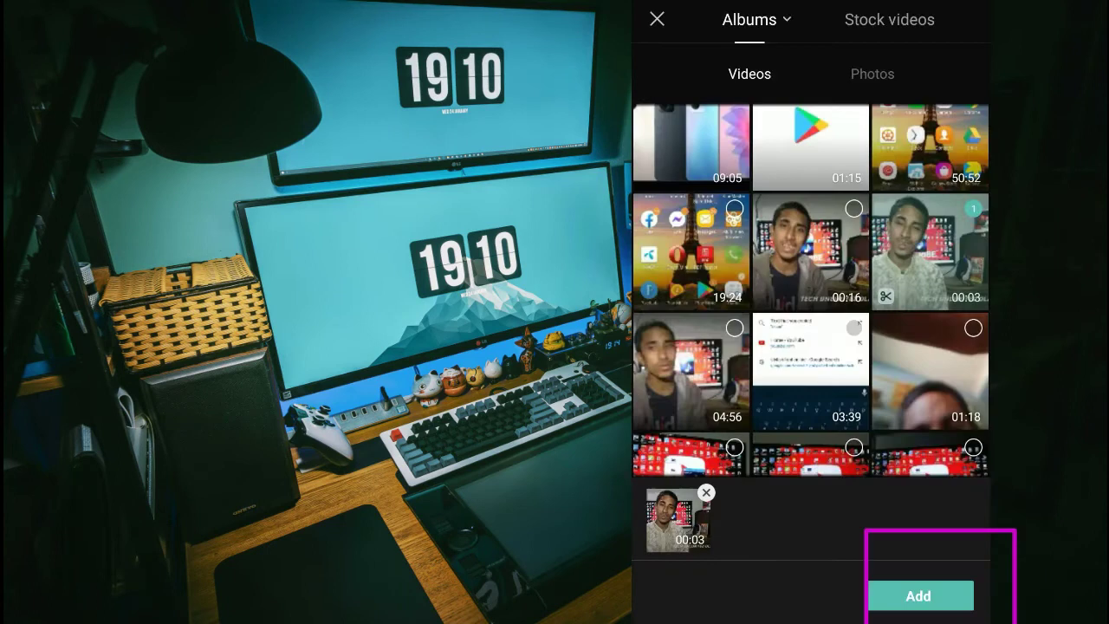
Add the trimmed clip so it compresses onto the timeline, 00:05 total
{"action": "left_click", "coordinate": [942, 601]}
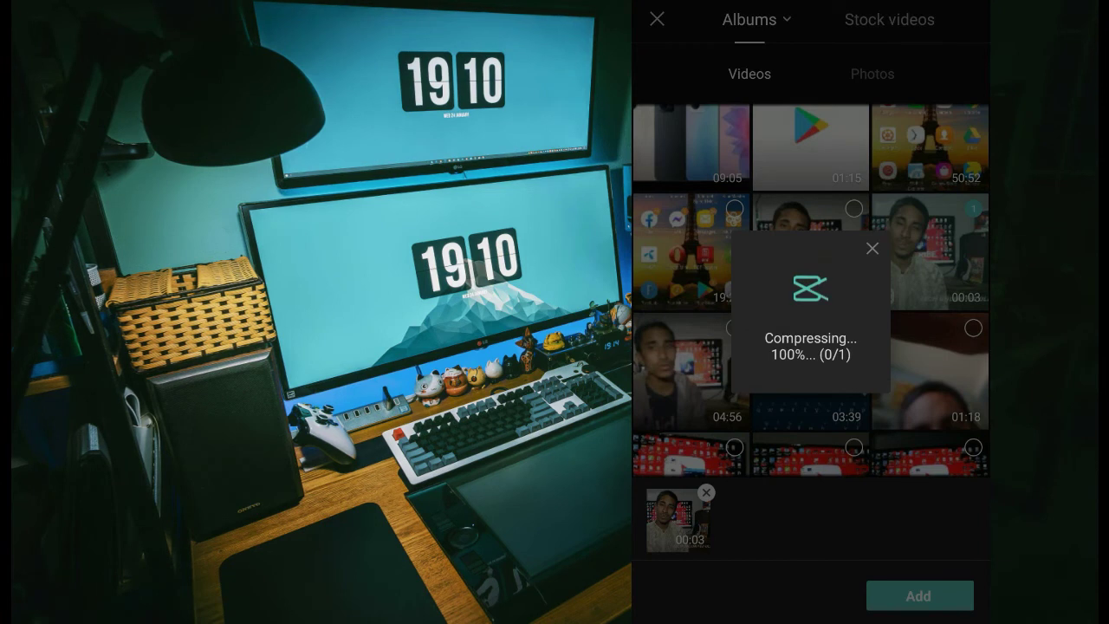
{"action": "left_click", "coordinate": [936, 598]}
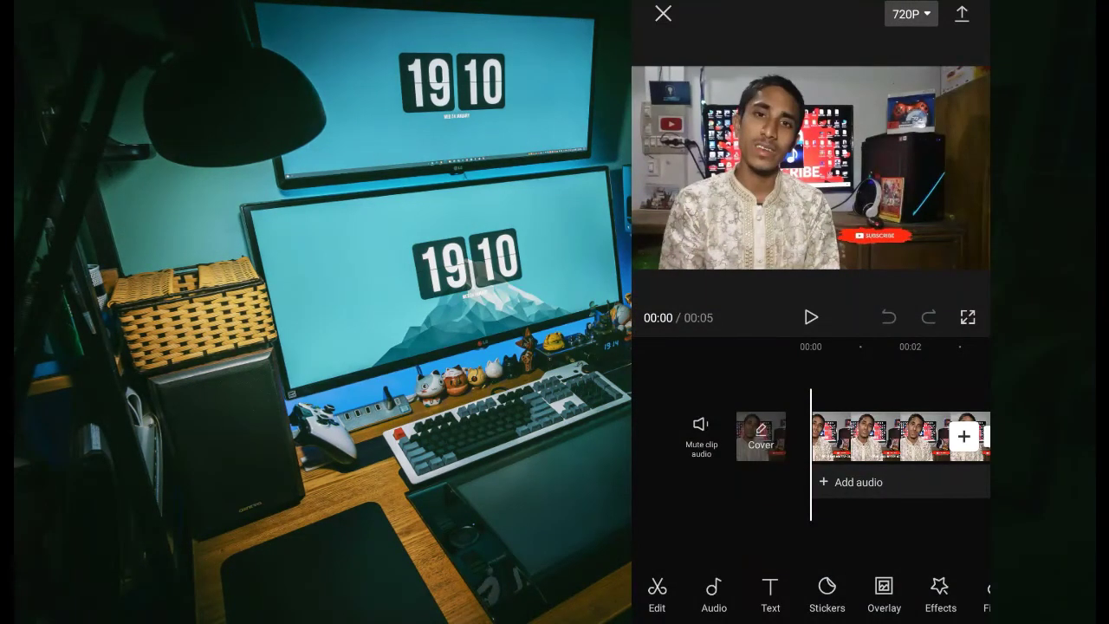
Add a text overlay reading 'Oliur360'
{"action": "mouse_move", "coordinate": [917, 450]}
{"action": "left_mouse_down"}
{"action": "mouse_move", "coordinate": [837, 473]}
{"action": "mouse_move", "coordinate": [919, 459]}
{"action": "mouse_move", "coordinate": [886, 482]}
{"action": "mouse_move", "coordinate": [963, 462]}
{"action": "left_mouse_up"}
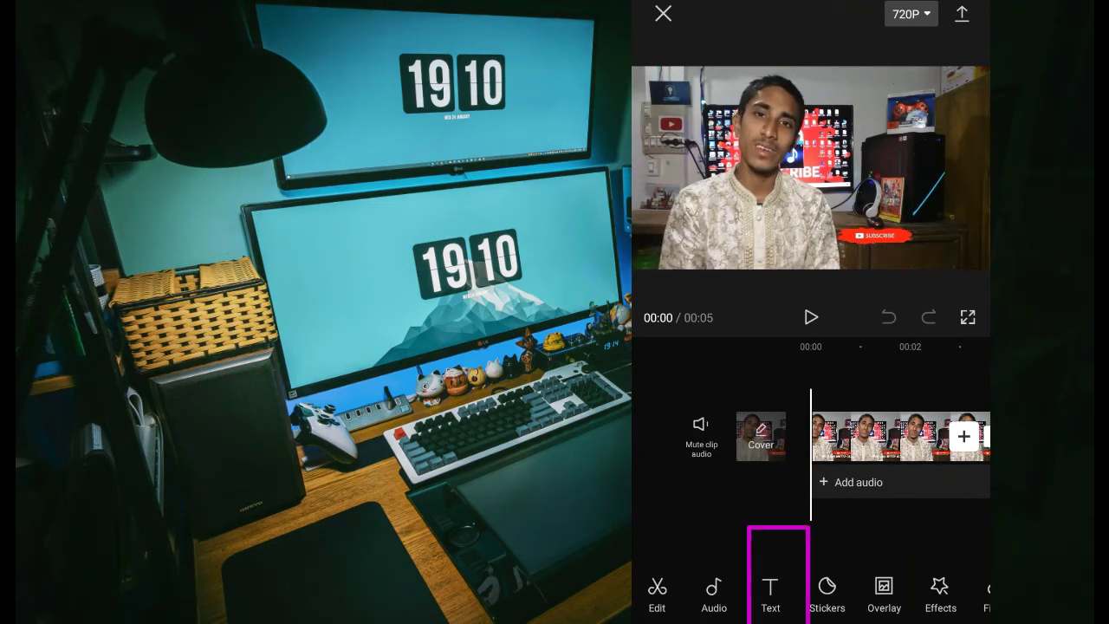
{"action": "left_click", "coordinate": [771, 587]}
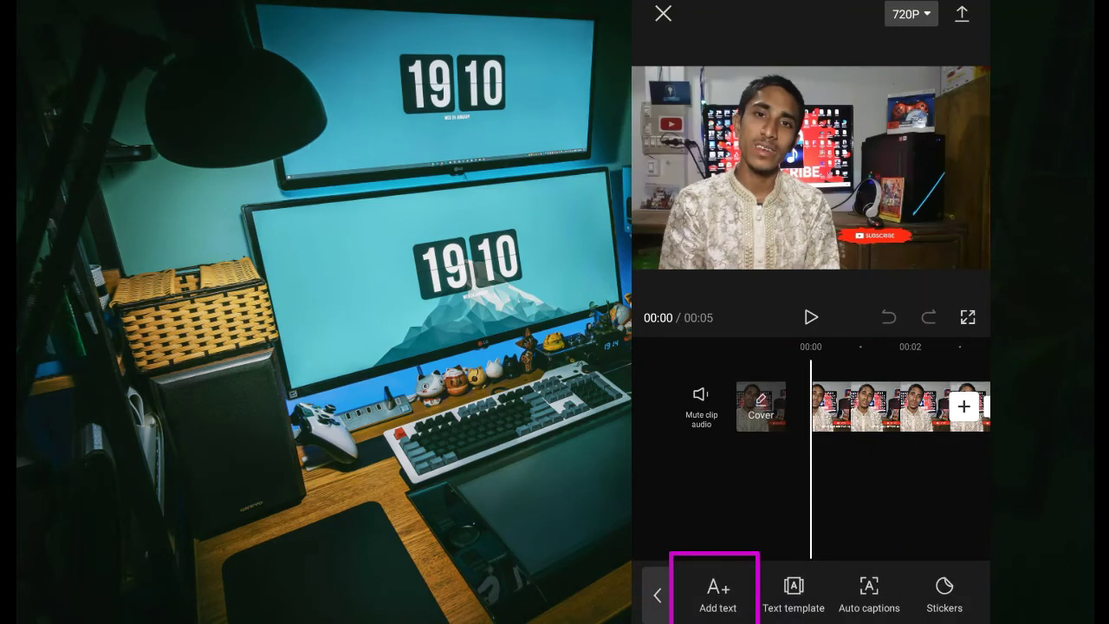
{"action": "left_click", "coordinate": [717, 594]}
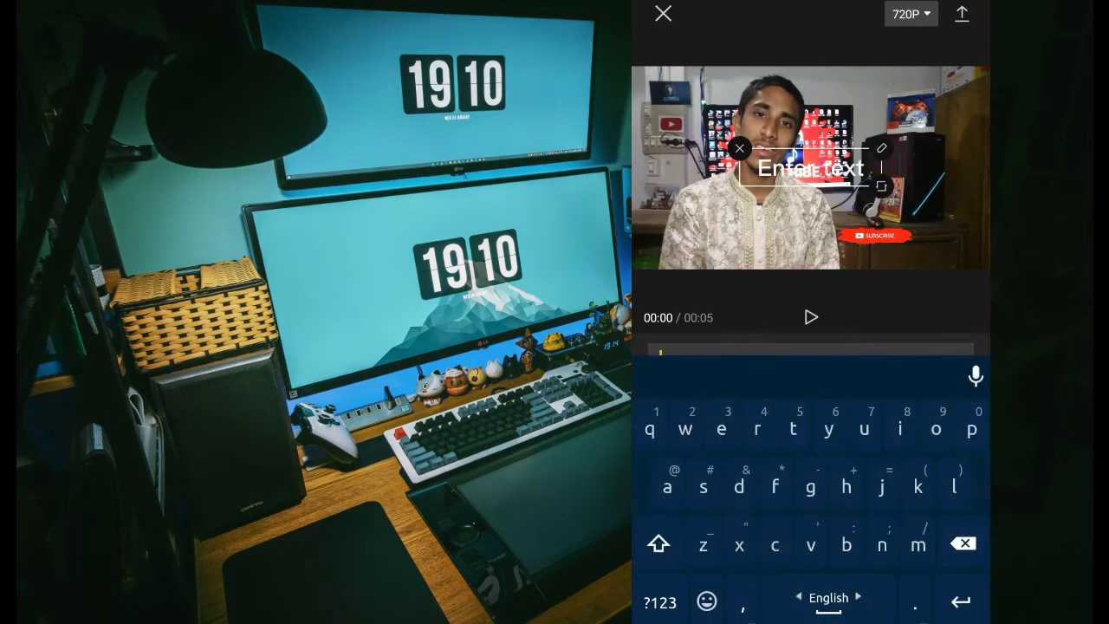
{"action": "type", "text": "OI"}
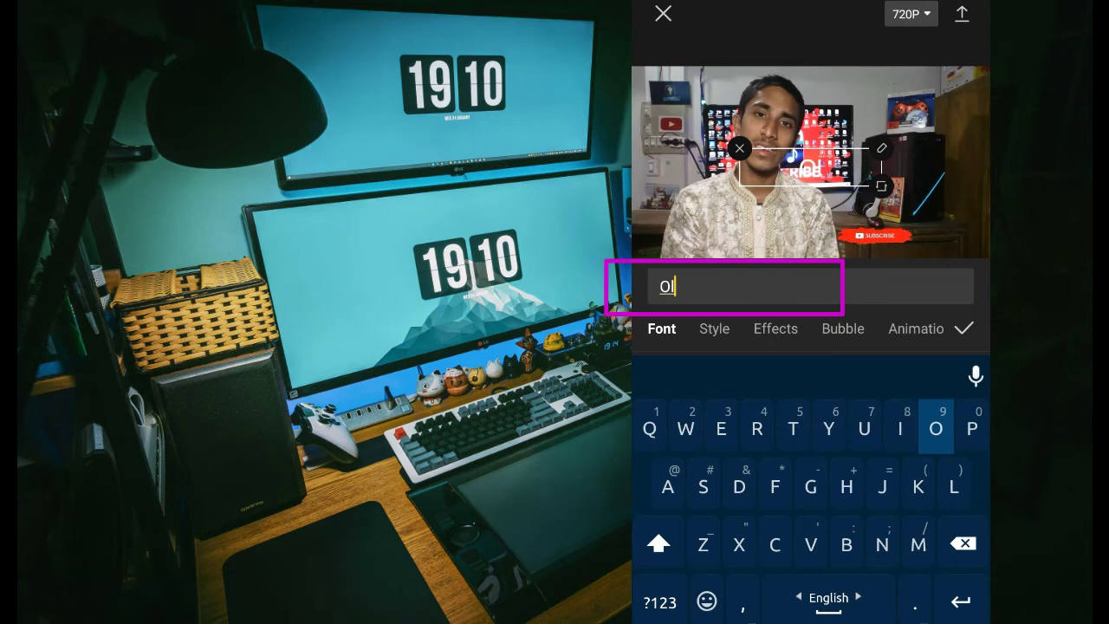
{"action": "type", "text": "iur"}
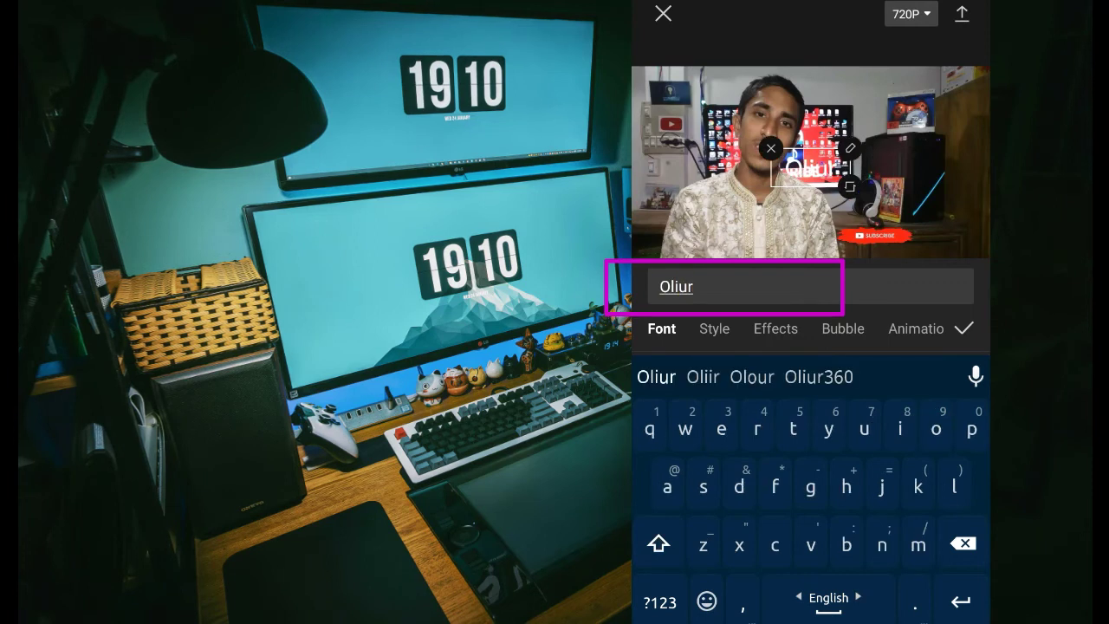
{"action": "left_click", "coordinate": [819, 376]}
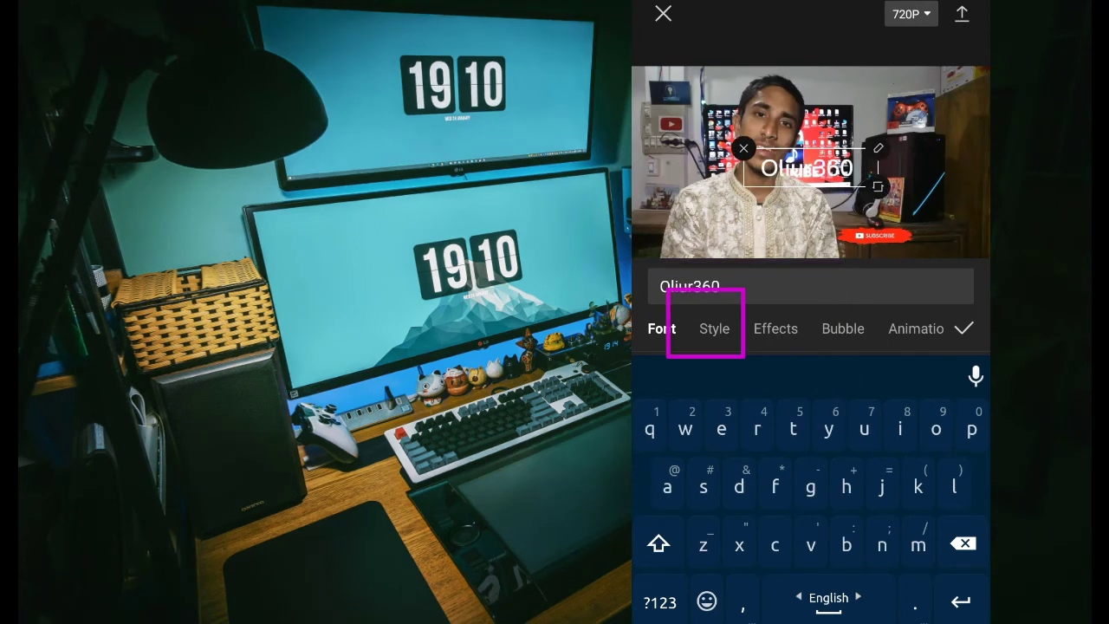
Colour the Oliur360 text green in the Style settings
{"action": "left_click", "coordinate": [714, 329]}
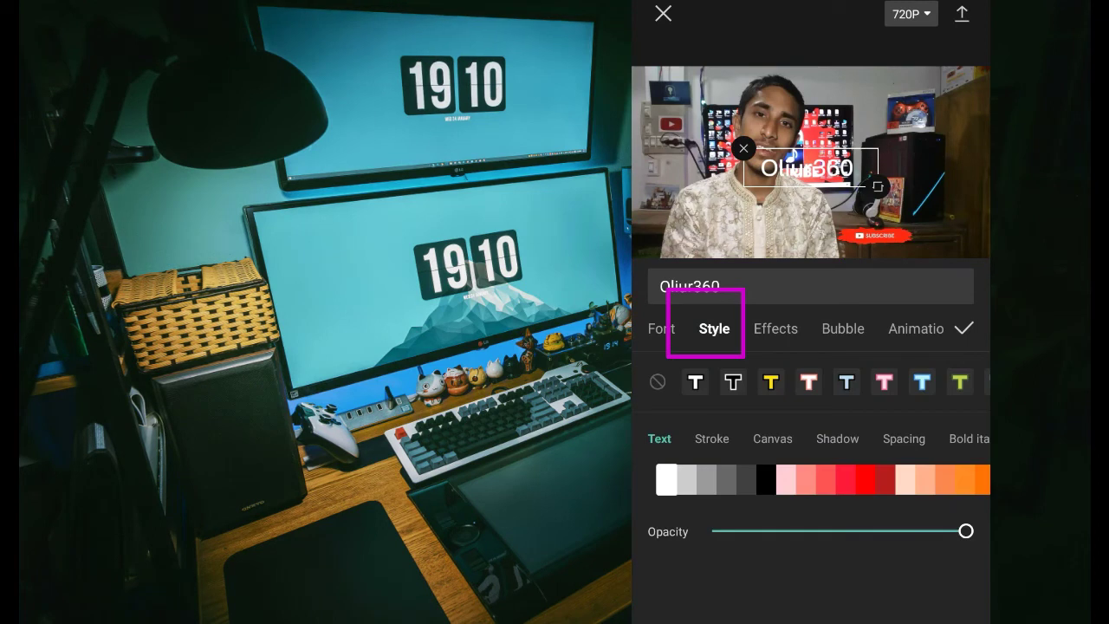
{"action": "scroll", "coordinate": [811, 479], "scroll_direction": "right", "scroll_amount": 5}
{"action": "scroll", "coordinate": [810, 479], "scroll_direction": "right", "scroll_amount": 5}
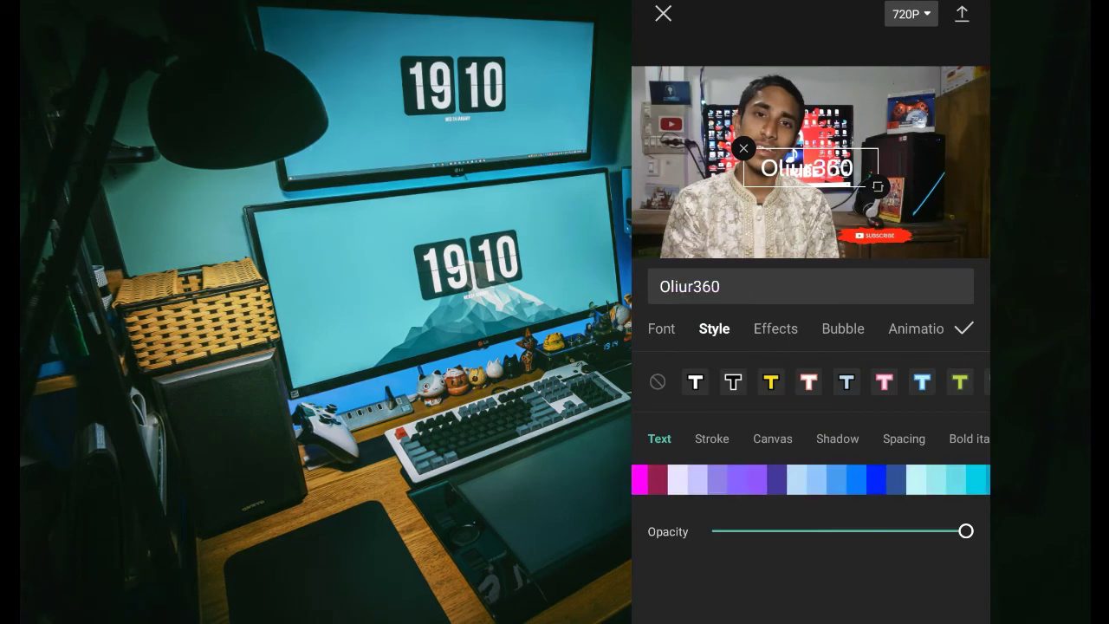
{"action": "left_click", "coordinate": [827, 480]}
{"action": "scroll", "coordinate": [837, 479], "scroll_direction": "right", "scroll_amount": 3}
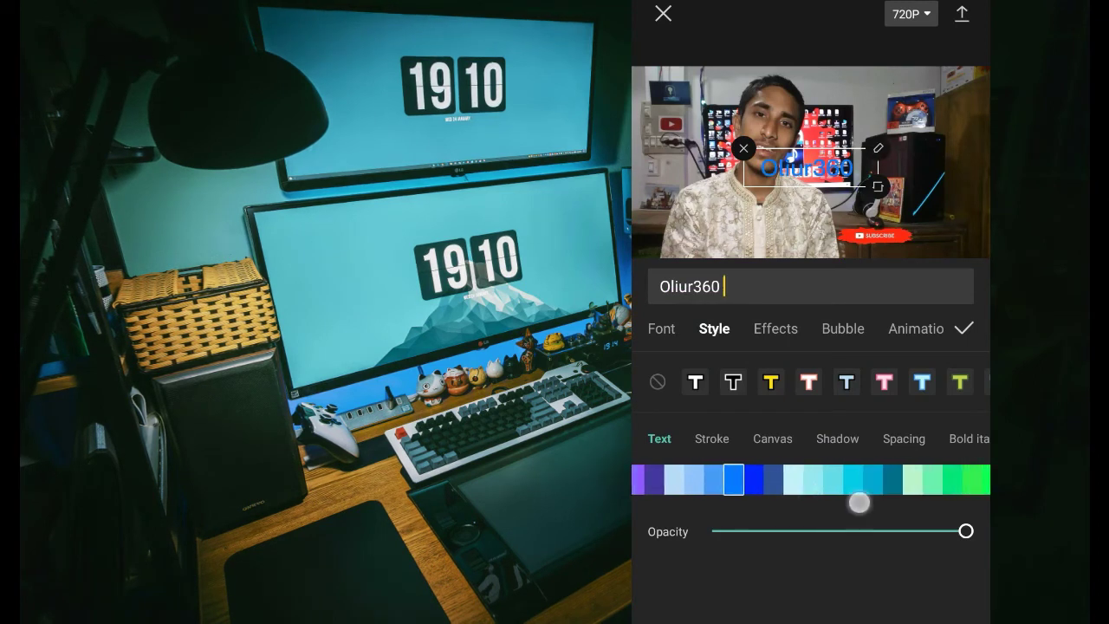
{"action": "left_click", "coordinate": [780, 480]}
{"action": "scroll", "coordinate": [832, 479], "scroll_direction": "right", "scroll_amount": 3}
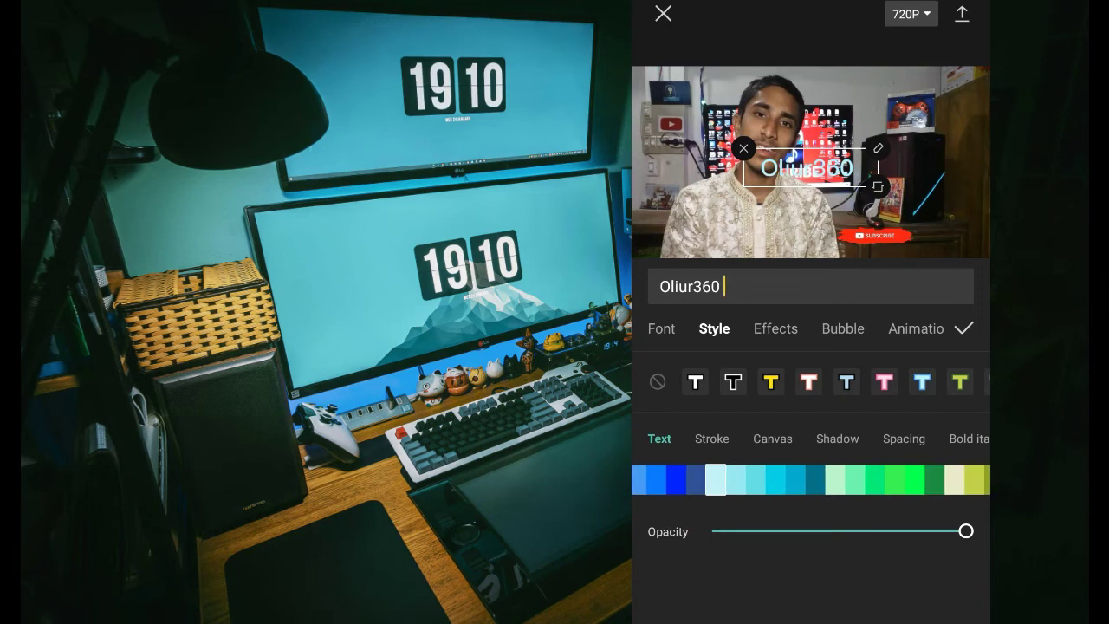
{"action": "left_click", "coordinate": [898, 479]}
{"action": "scroll", "coordinate": [849, 479], "scroll_direction": "right", "scroll_amount": 2}
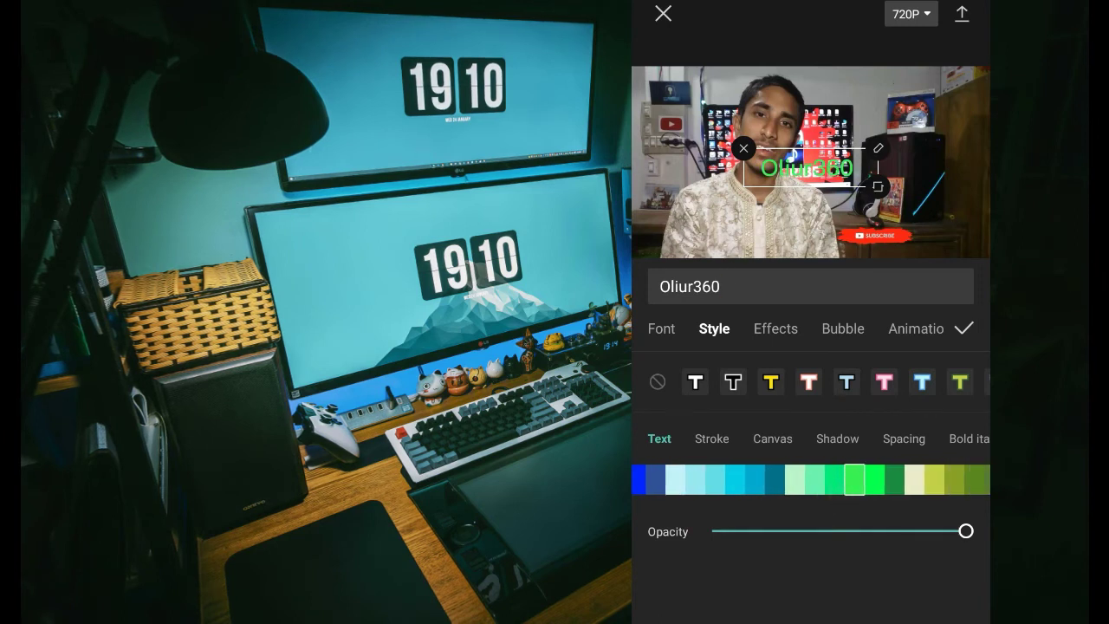
{"action": "scroll", "coordinate": [811, 479], "scroll_direction": "right", "scroll_amount": 5}
{"action": "scroll", "coordinate": [832, 381], "scroll_direction": "right", "scroll_amount": 3}
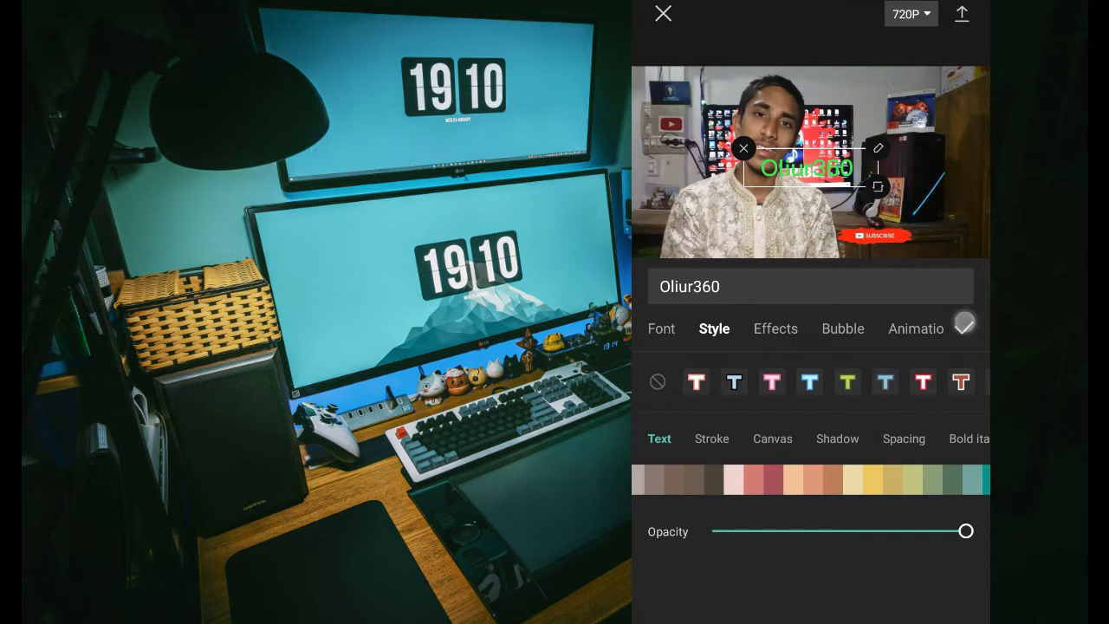
{"action": "left_click", "coordinate": [965, 324]}
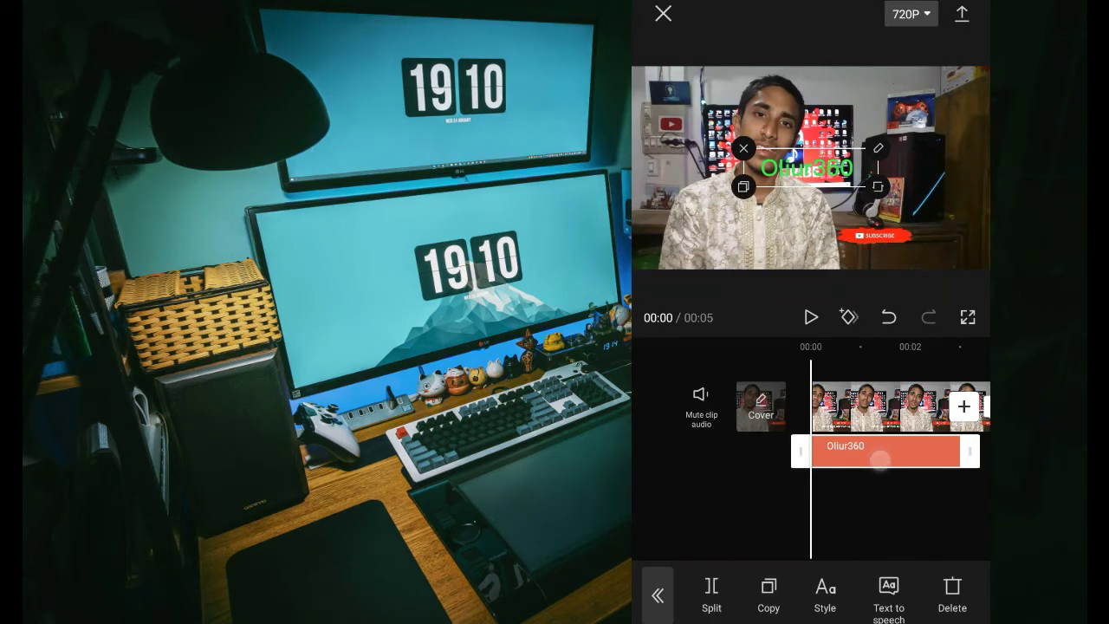
Try several fonts on the Oliur360 text and settle on Rosemary
{"action": "left_click", "coordinate": [879, 461]}
{"action": "left_click", "coordinate": [906, 451]}
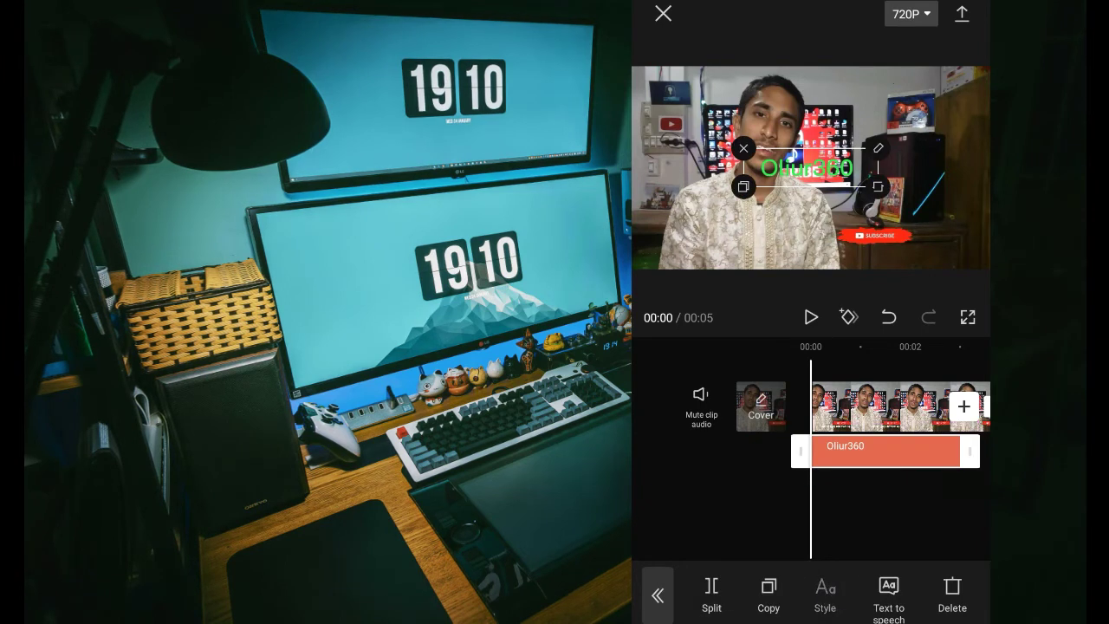
{"action": "left_click", "coordinate": [825, 596]}
{"action": "left_click_drag", "start_coordinate": [859, 552], "coordinate": [886, 423]}
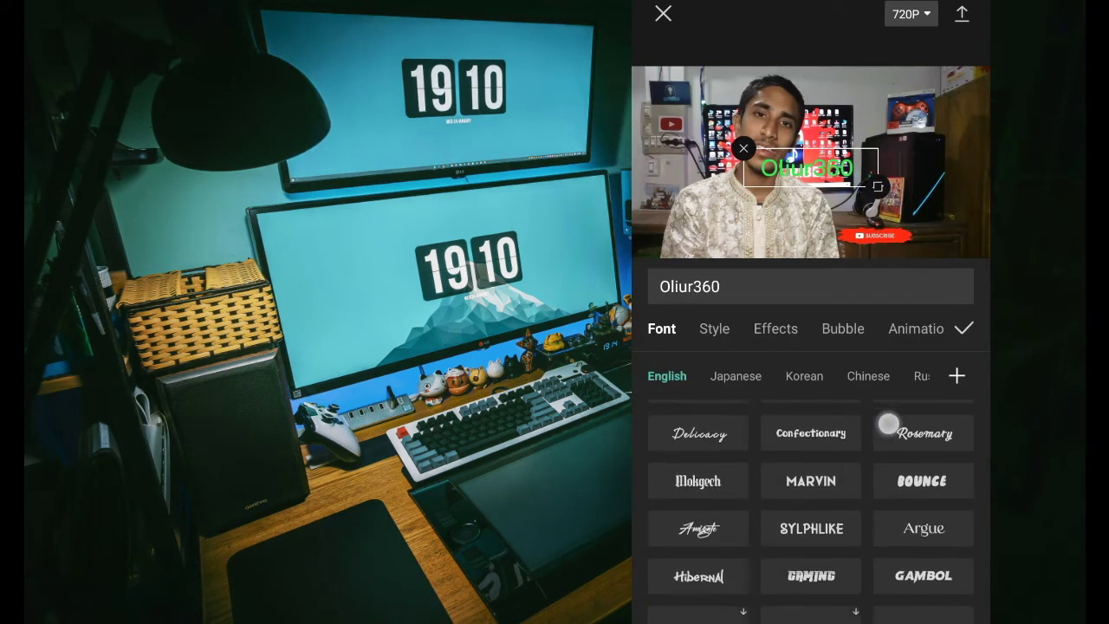
{"action": "left_click_drag", "start_coordinate": [887, 530], "coordinate": [907, 491]}
{"action": "left_click", "coordinate": [812, 431]}
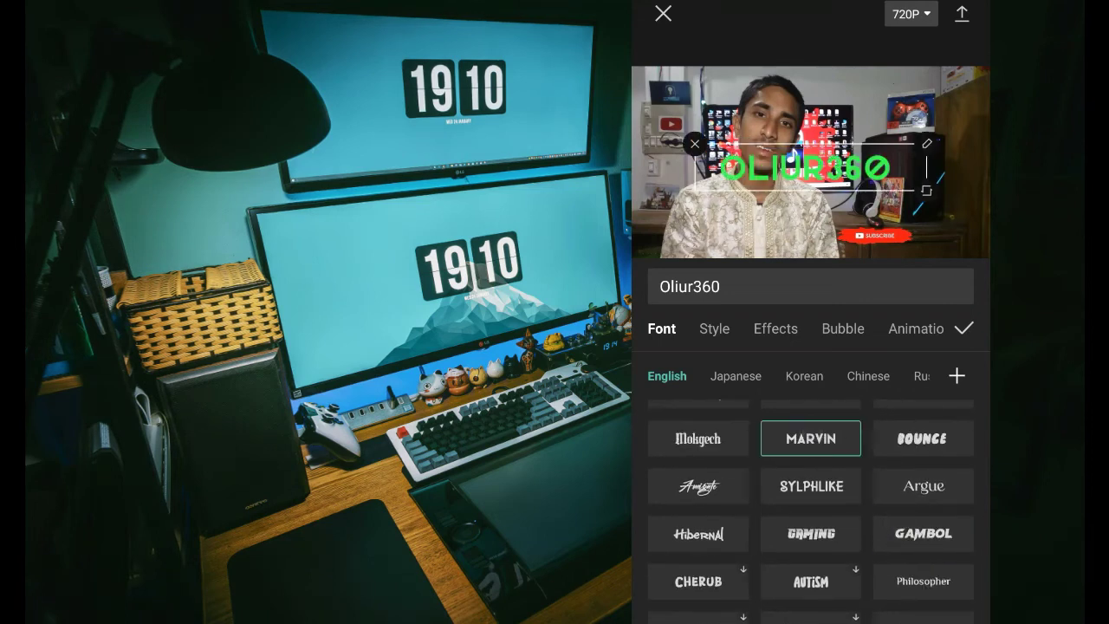
{"action": "left_click", "coordinate": [932, 446]}
{"action": "left_click", "coordinate": [940, 491]}
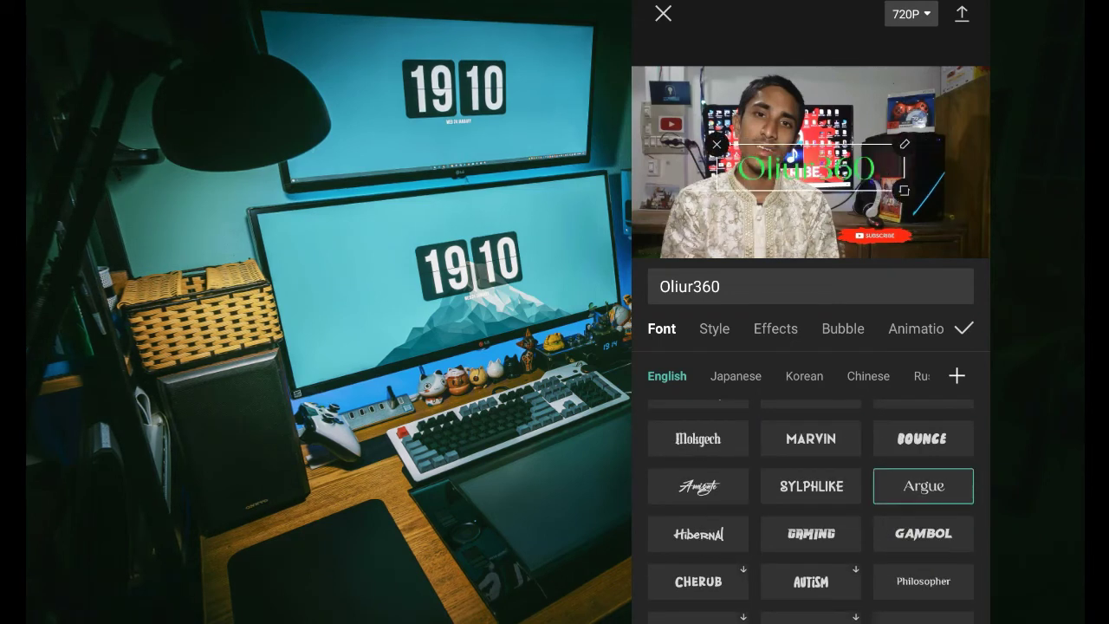
{"action": "left_click", "coordinate": [831, 479]}
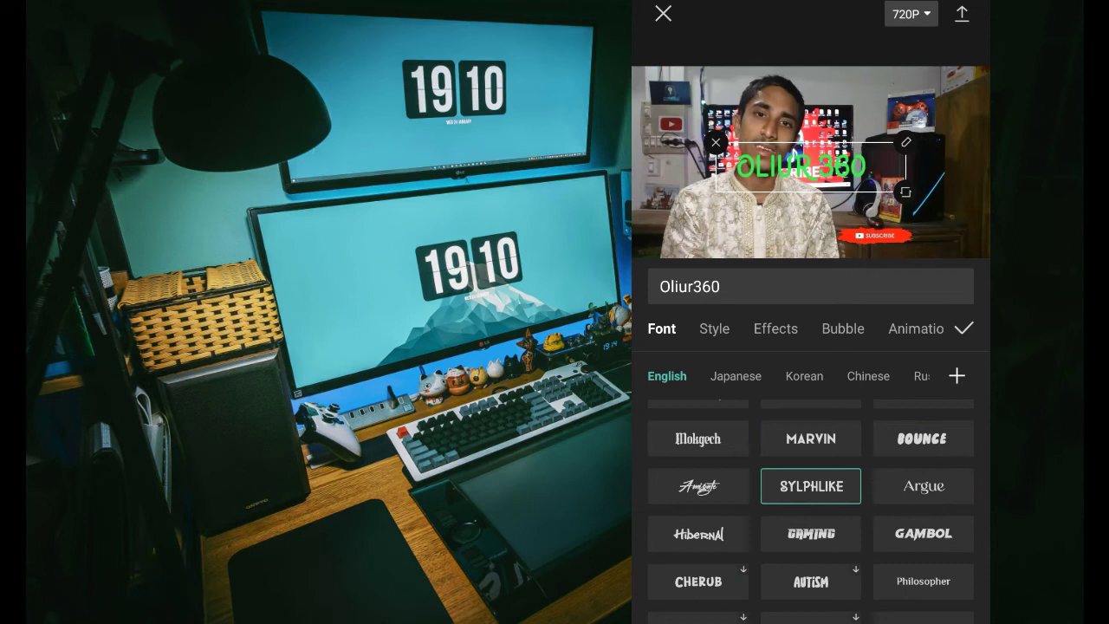
{"action": "left_click_drag", "start_coordinate": [915, 482], "coordinate": [914, 546]}
{"action": "left_click", "coordinate": [923, 459]}
{"action": "left_click_drag", "start_coordinate": [916, 486], "coordinate": [912, 527]}
{"action": "left_click", "coordinate": [927, 449]}
{"action": "left_click", "coordinate": [936, 499]}
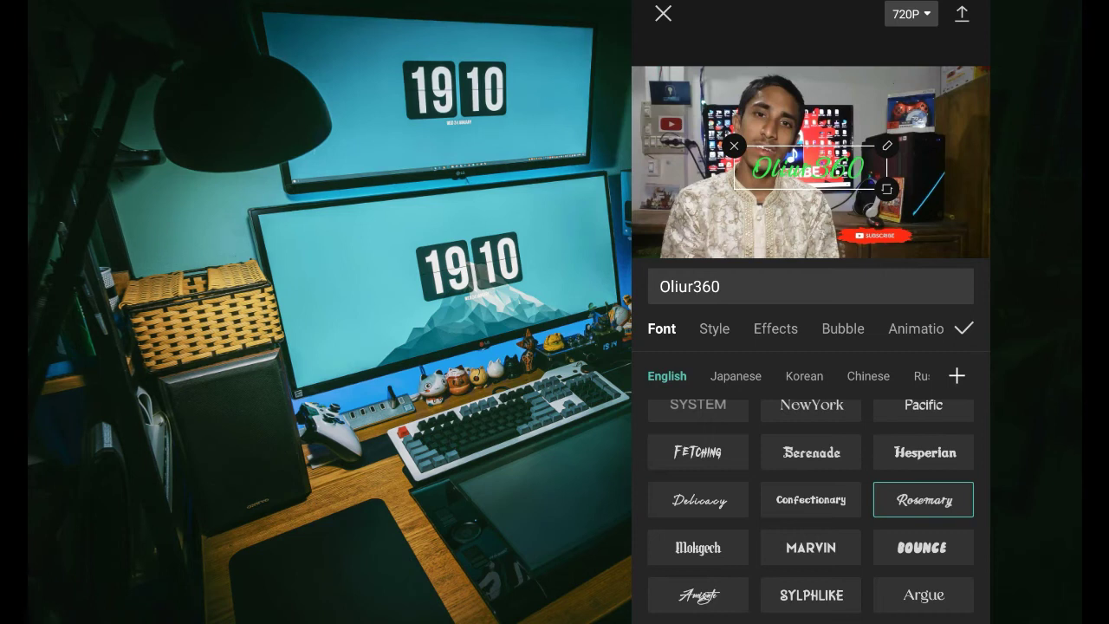
Browse the Japanese, Korean, Chinese, Vietnamese, Thai, Arabic and Portuguese font tabs, then close the panel
{"action": "left_click", "coordinate": [738, 375]}
{"action": "left_click", "coordinate": [804, 375]}
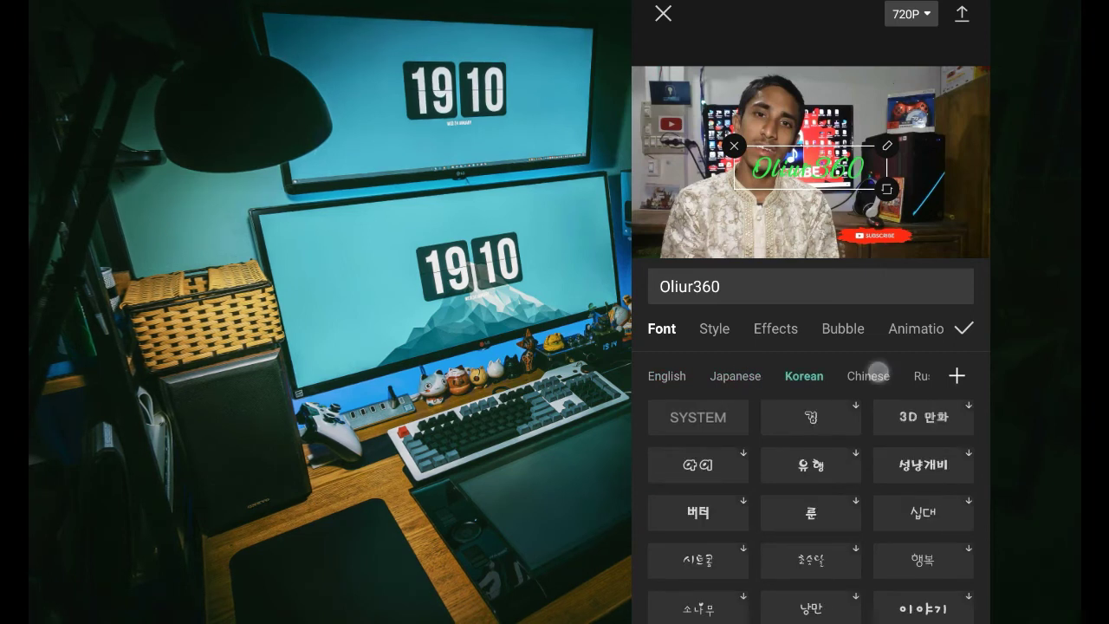
{"action": "left_click", "coordinate": [878, 371]}
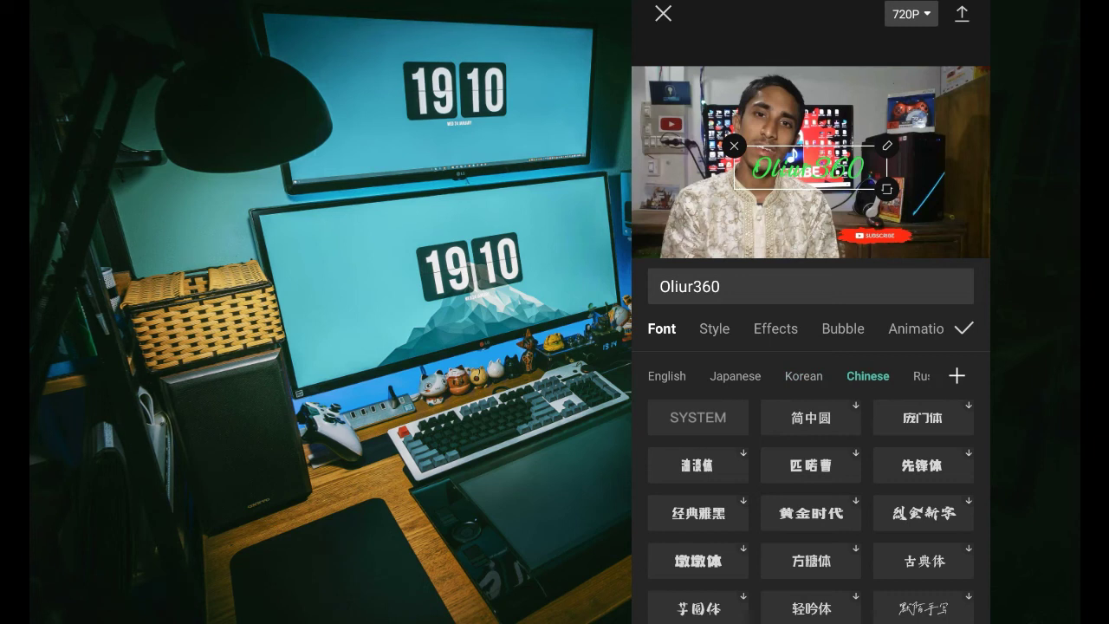
{"action": "left_click_drag", "start_coordinate": [880, 373], "coordinate": [817, 373]}
{"action": "left_click", "coordinate": [823, 375]}
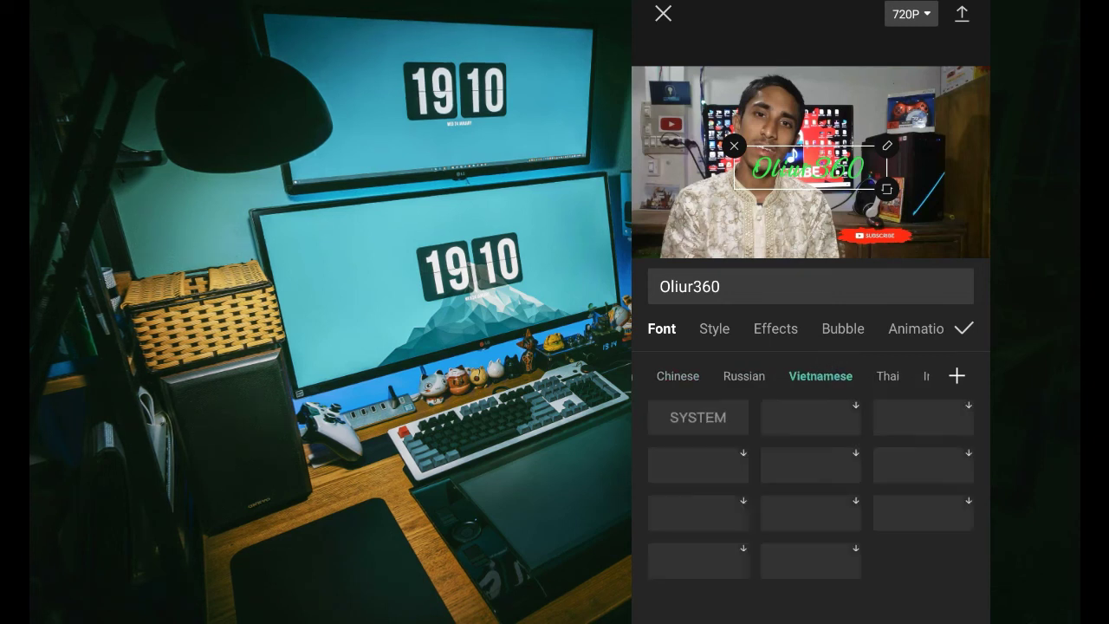
{"action": "left_click", "coordinate": [888, 375]}
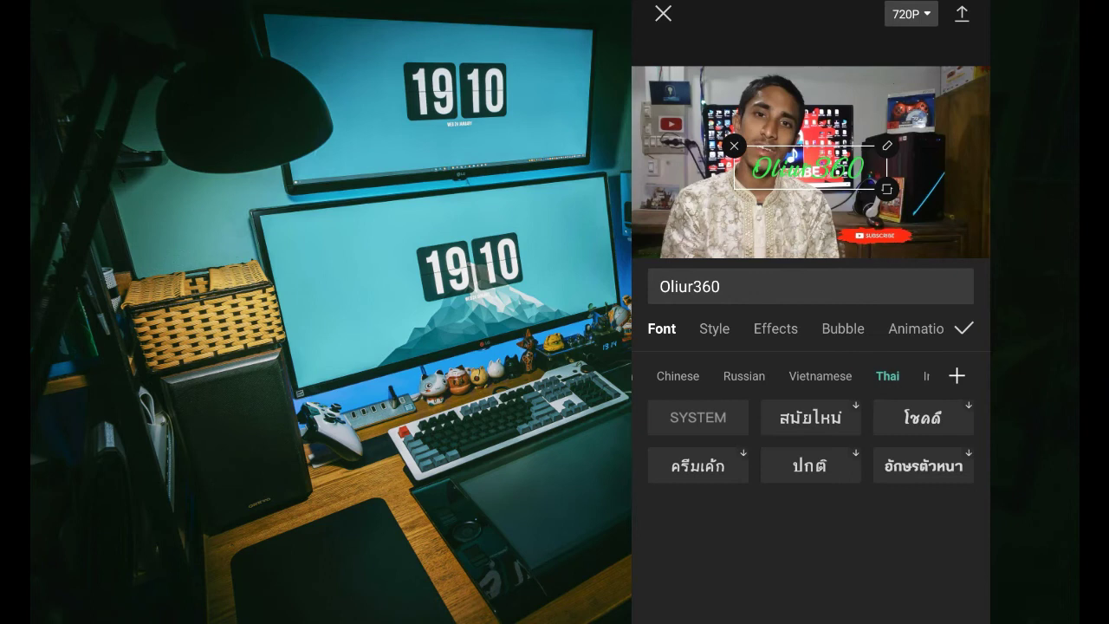
{"action": "left_click_drag", "start_coordinate": [780, 375], "coordinate": [641, 375]}
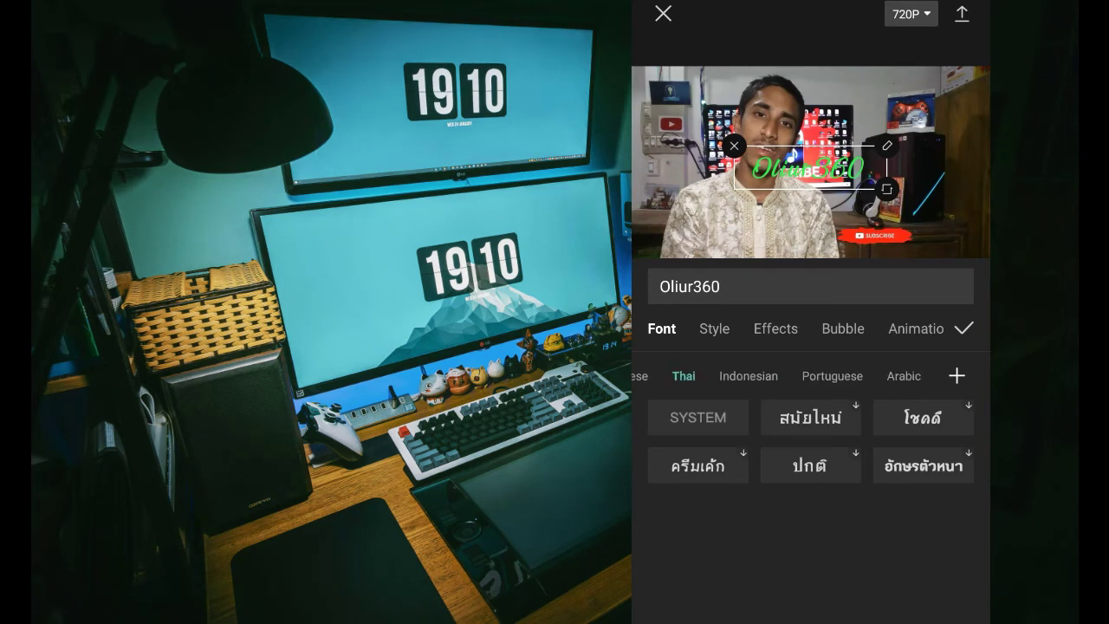
{"action": "left_click", "coordinate": [904, 375]}
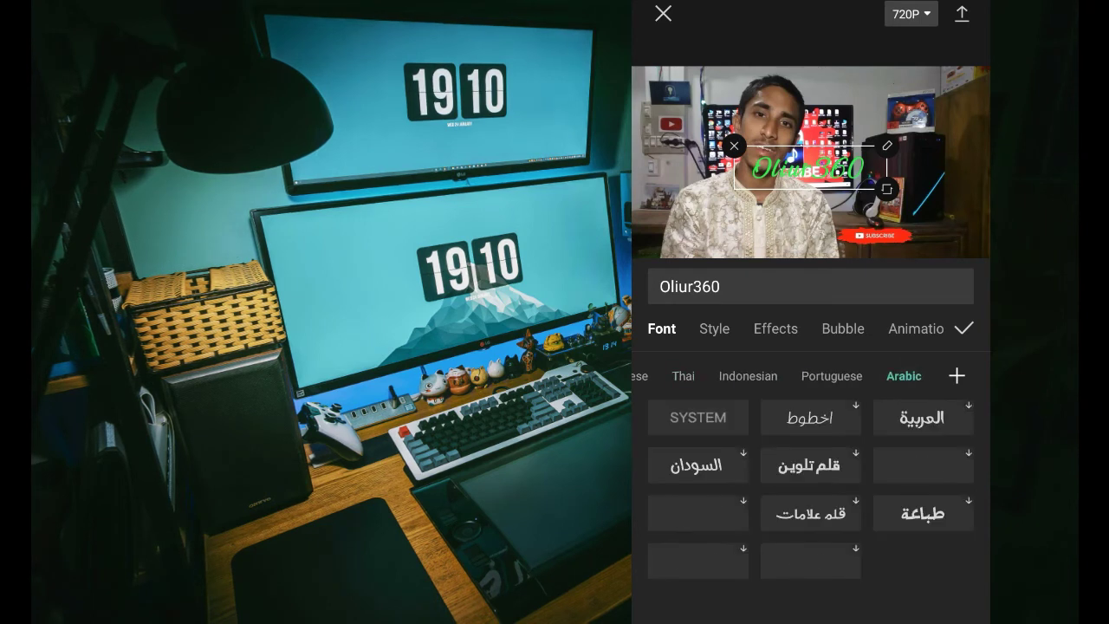
{"action": "left_click", "coordinate": [832, 375]}
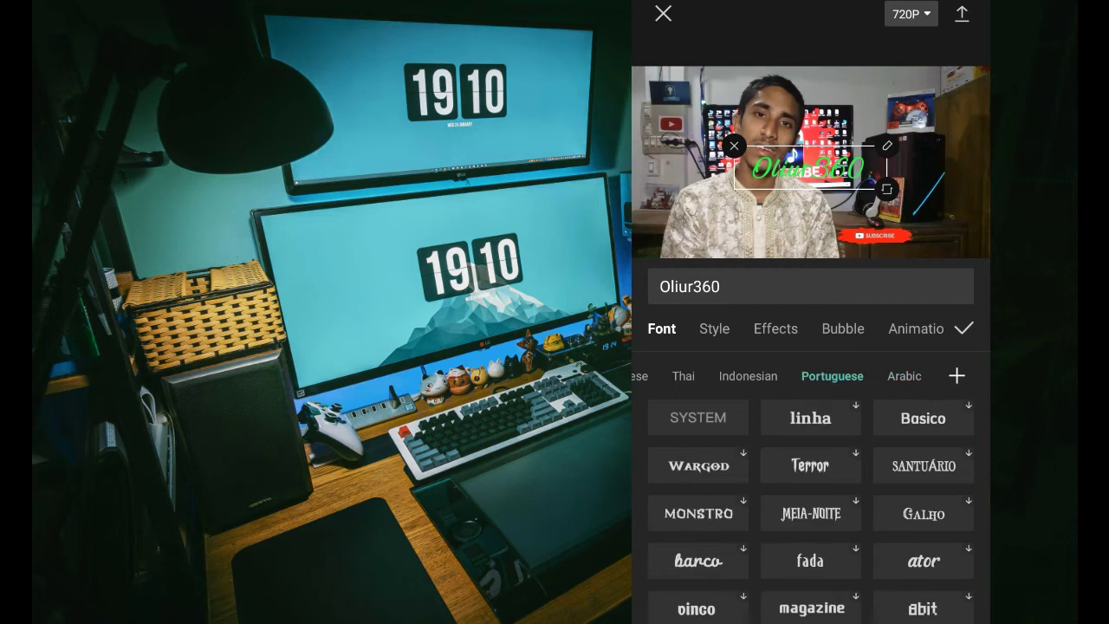
{"action": "left_click", "coordinate": [967, 327]}
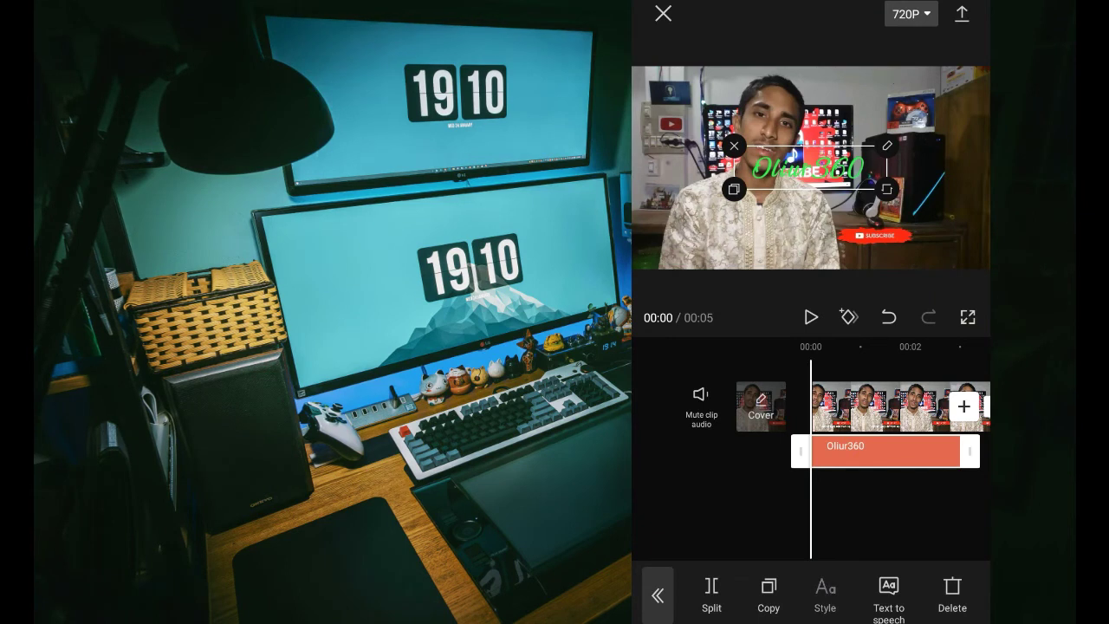
Change the Oliur360 text colour from green to a light blue swatch
{"action": "left_click", "coordinate": [825, 596]}
{"action": "left_click", "coordinate": [727, 332]}
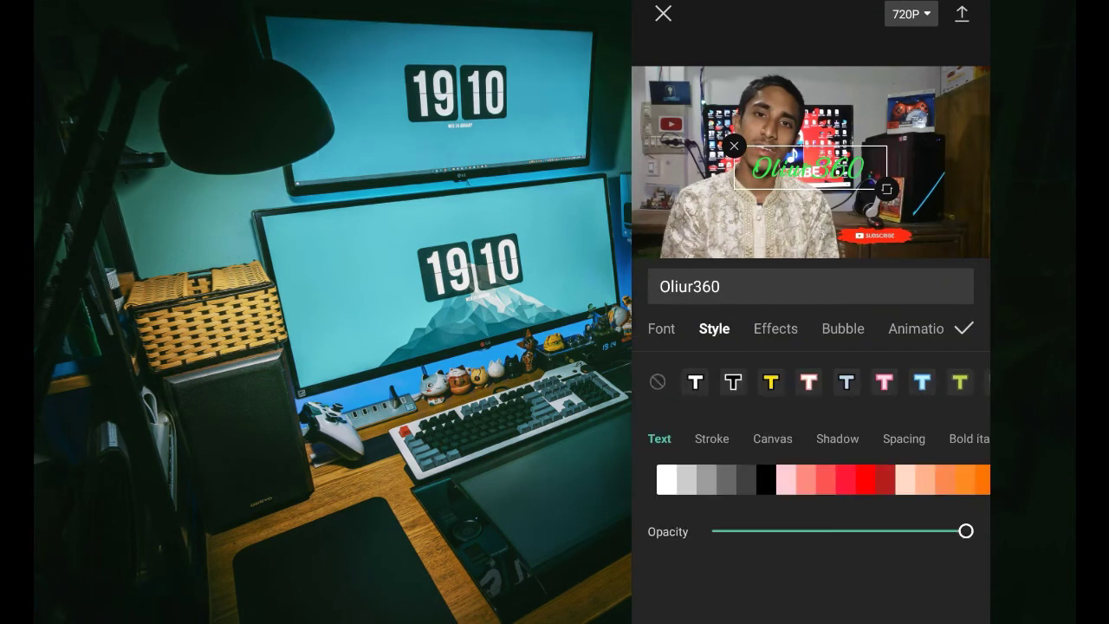
{"action": "left_click", "coordinate": [864, 479]}
{"action": "left_click_drag", "start_coordinate": [944, 480], "coordinate": [890, 484]}
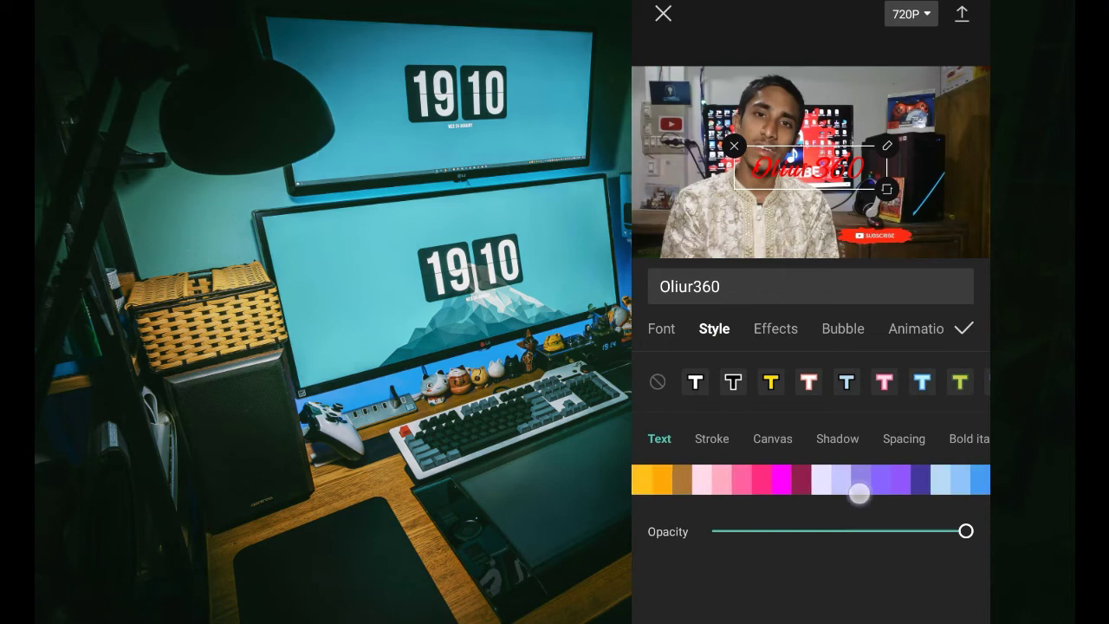
{"action": "left_click", "coordinate": [826, 479]}
{"action": "left_click", "coordinate": [799, 481]}
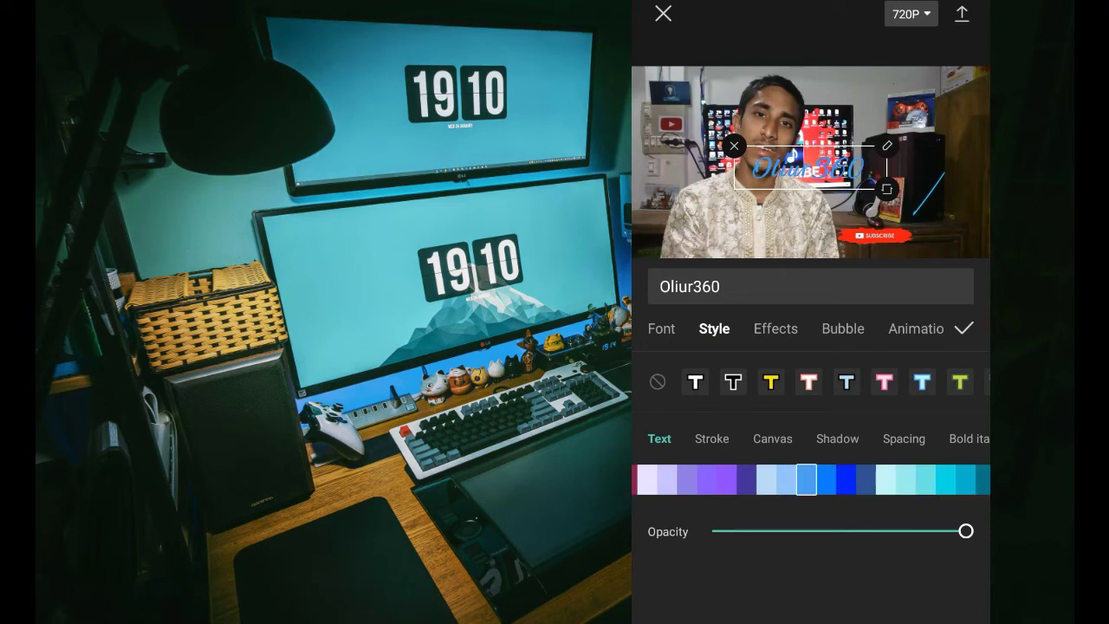
Move the light-blue title up toward the upper right of the frame
{"action": "left_click_drag", "start_coordinate": [866, 479], "coordinate": [809, 479]}
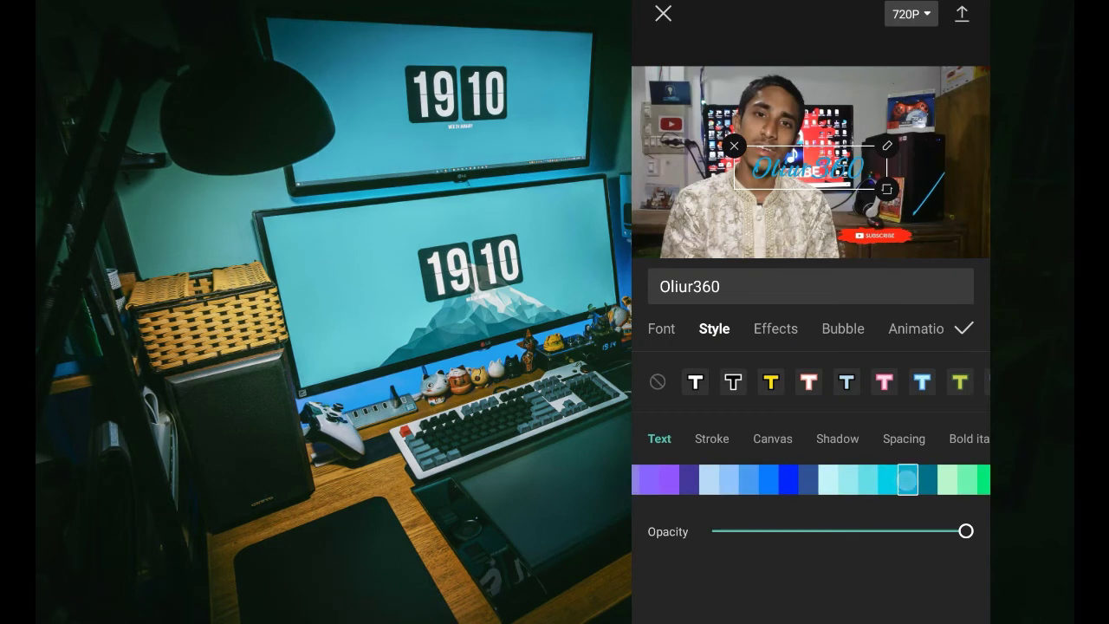
{"action": "left_click", "coordinate": [968, 331]}
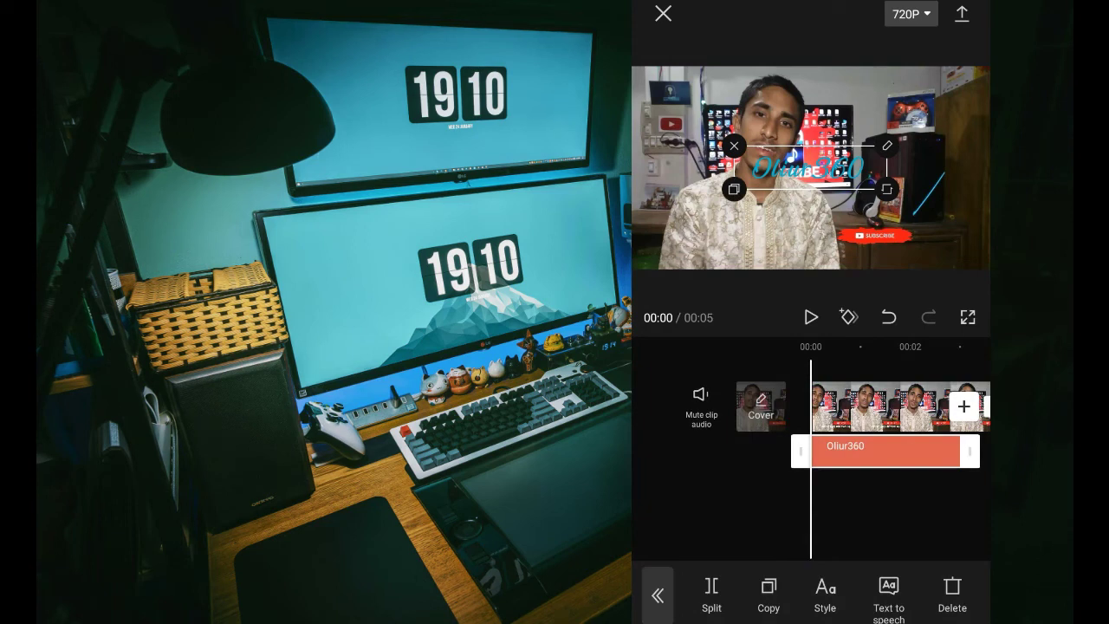
{"action": "left_click_drag", "start_coordinate": [828, 159], "coordinate": [879, 136]}
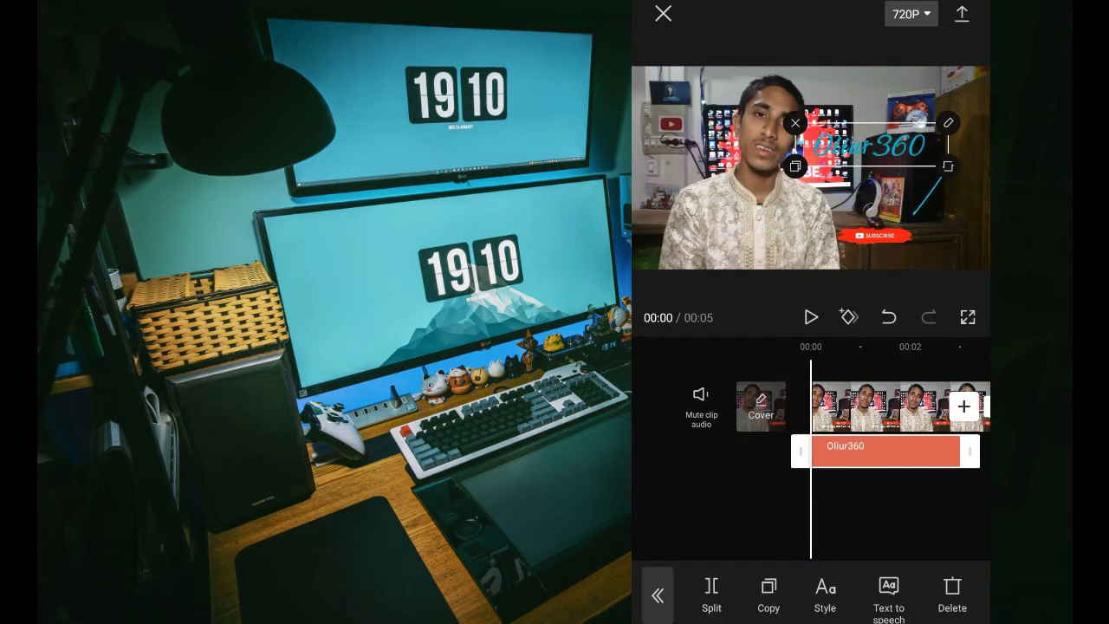
Scale the Oliur360 text down so it sits small just right of the speaker's head
{"action": "scroll", "coordinate": [821, 485], "scroll_direction": "down", "scroll_amount": 3}
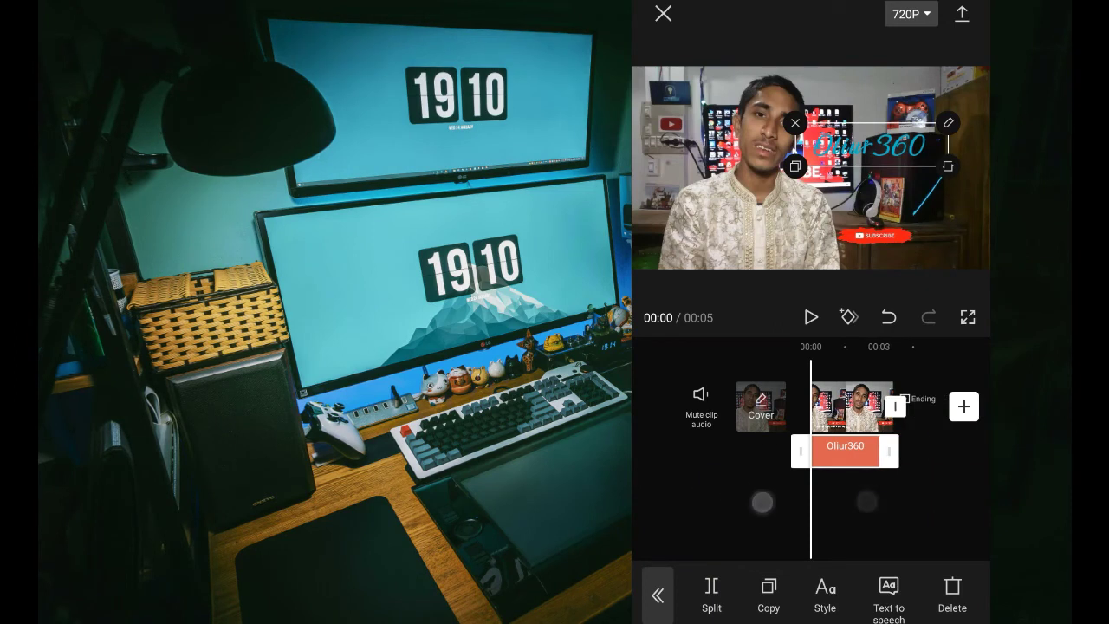
{"action": "mouse_move", "coordinate": [933, 446]}
{"action": "left_mouse_down"}
{"action": "mouse_move", "coordinate": [914, 466]}
{"action": "mouse_move", "coordinate": [755, 473]}
{"action": "left_mouse_up"}
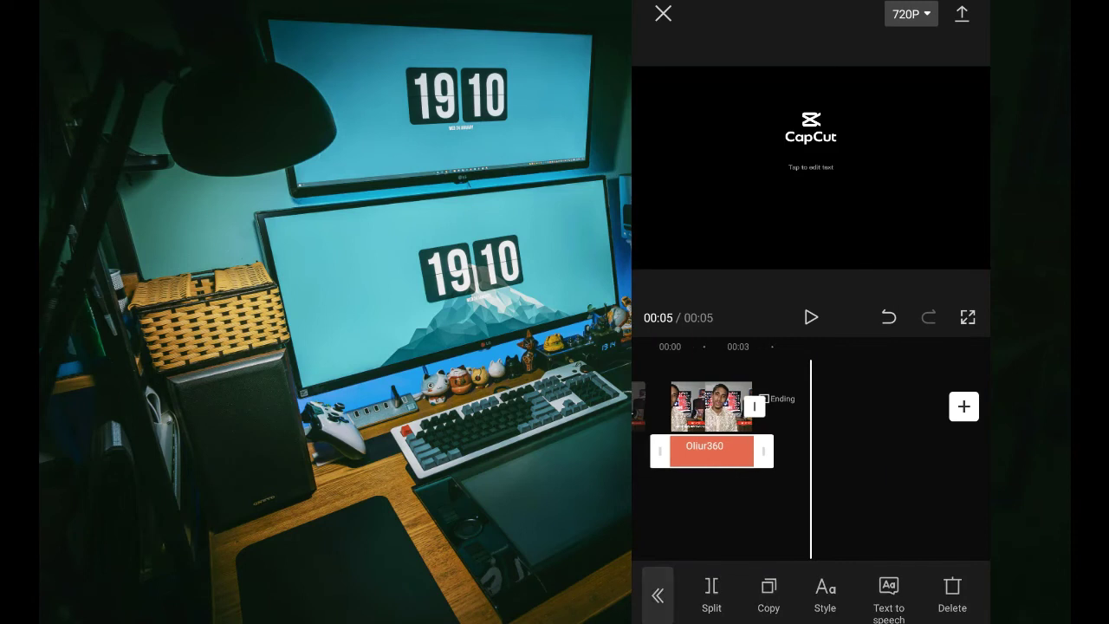
{"action": "scroll", "coordinate": [788, 490], "scroll_direction": "up", "scroll_amount": 3}
{"action": "left_click_drag", "start_coordinate": [647, 492], "coordinate": [959, 463]}
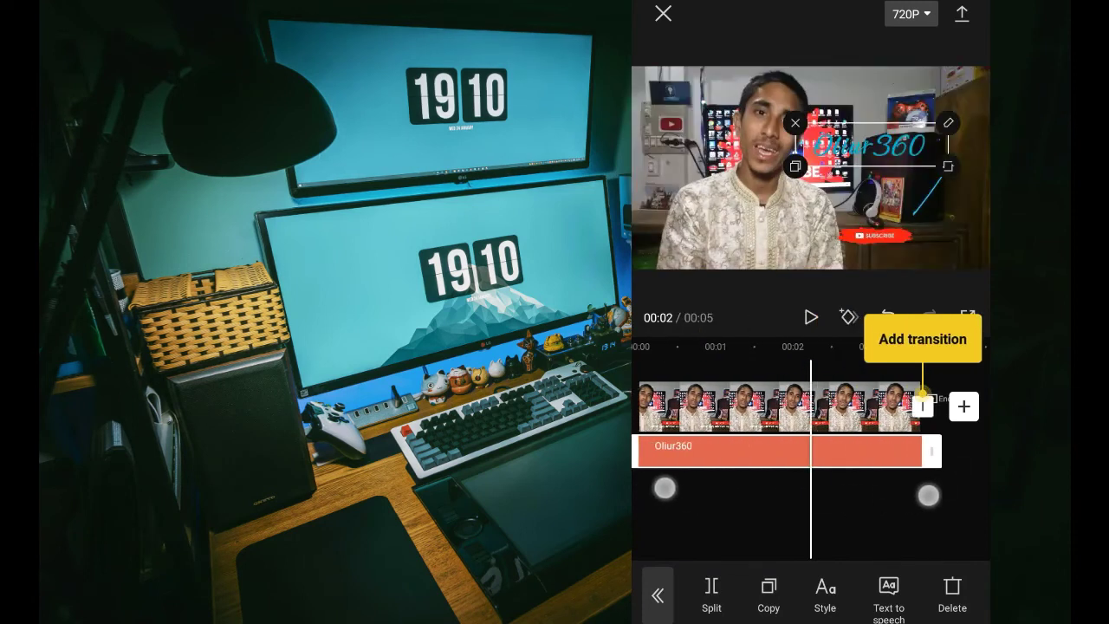
{"action": "scroll", "coordinate": [780, 506], "scroll_direction": "down", "scroll_amount": 3}
{"action": "scroll", "coordinate": [782, 508], "scroll_direction": "down", "scroll_amount": 1}
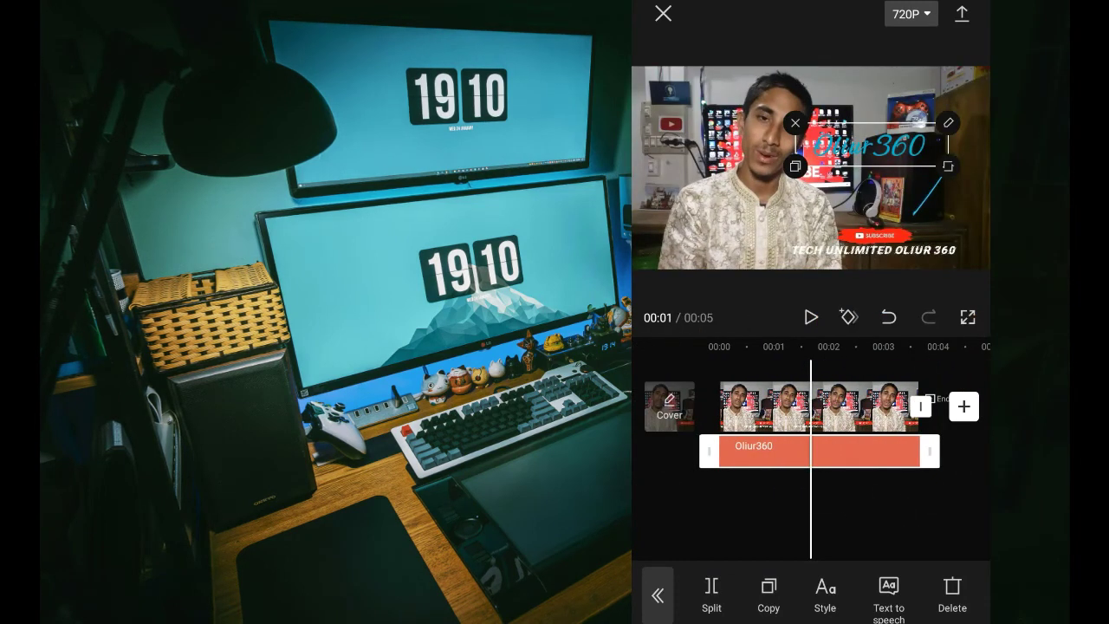
{"action": "mouse_move", "coordinate": [897, 609]}
{"action": "left_mouse_down"}
{"action": "mouse_move", "coordinate": [694, 609]}
{"action": "mouse_move", "coordinate": [931, 597]}
{"action": "mouse_move", "coordinate": [819, 585]}
{"action": "left_mouse_up"}
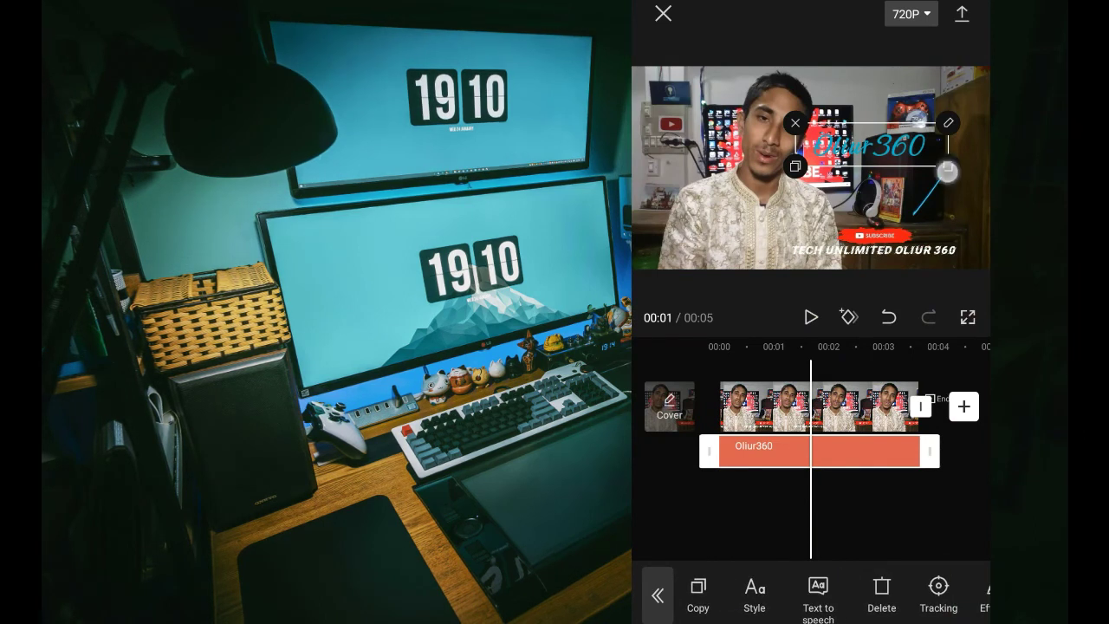
{"action": "mouse_move", "coordinate": [947, 171]}
{"action": "left_mouse_down"}
{"action": "mouse_move", "coordinate": [939, 131]}
{"action": "mouse_move", "coordinate": [934, 176]}
{"action": "mouse_move", "coordinate": [918, 155]}
{"action": "mouse_move", "coordinate": [915, 167]}
{"action": "left_mouse_up"}
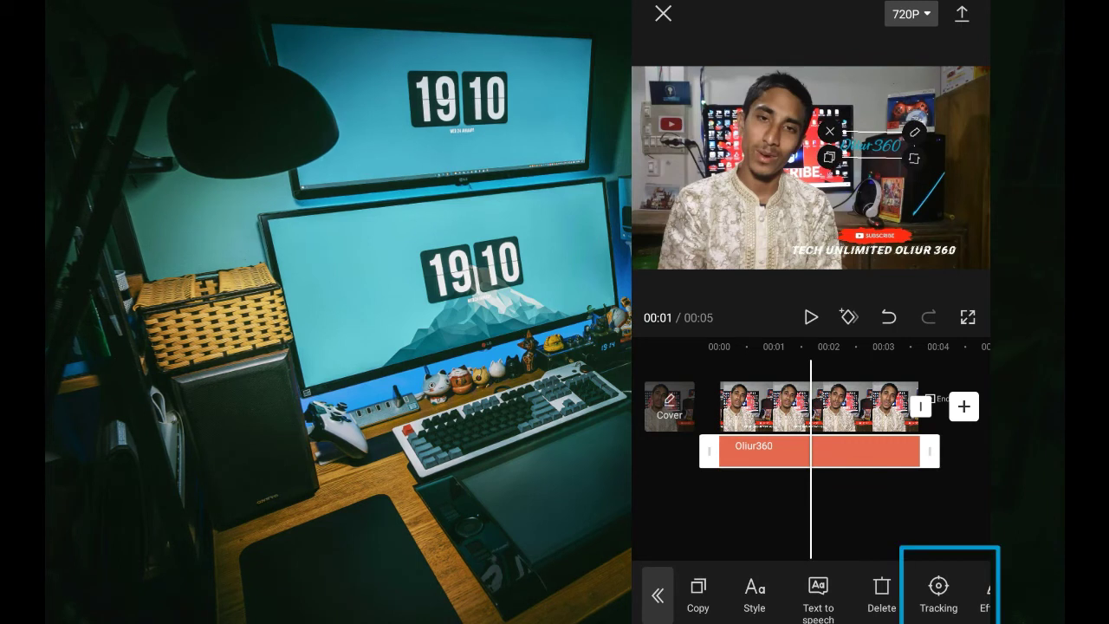
Select the Oliur360 text clip on the timeline
{"action": "left_click_drag", "start_coordinate": [901, 504], "coordinate": [943, 503]}
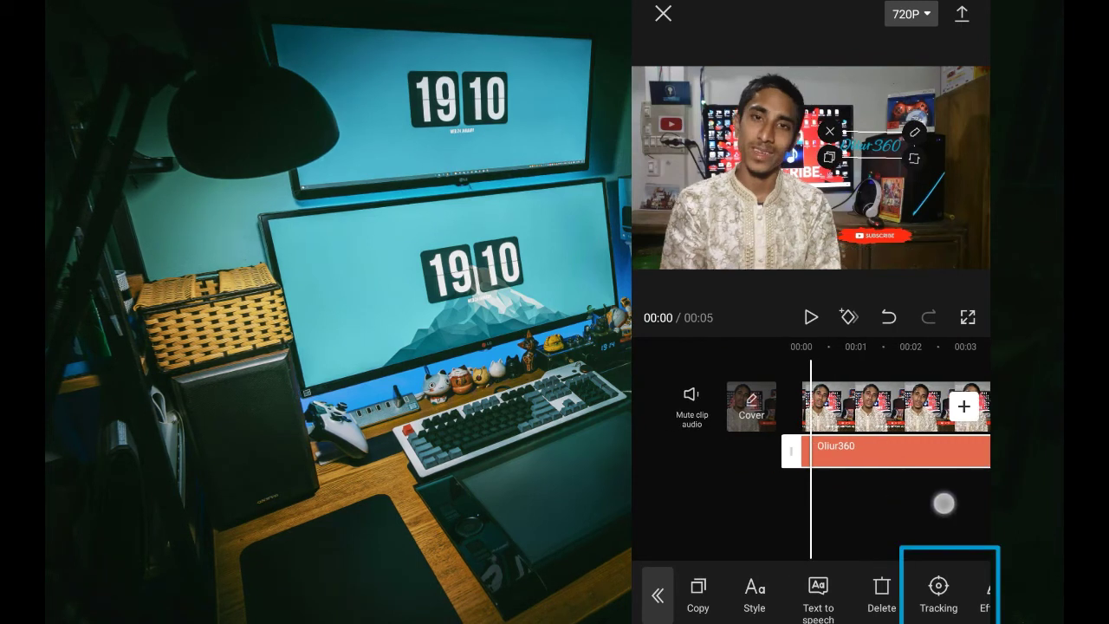
{"action": "left_click", "coordinate": [913, 466]}
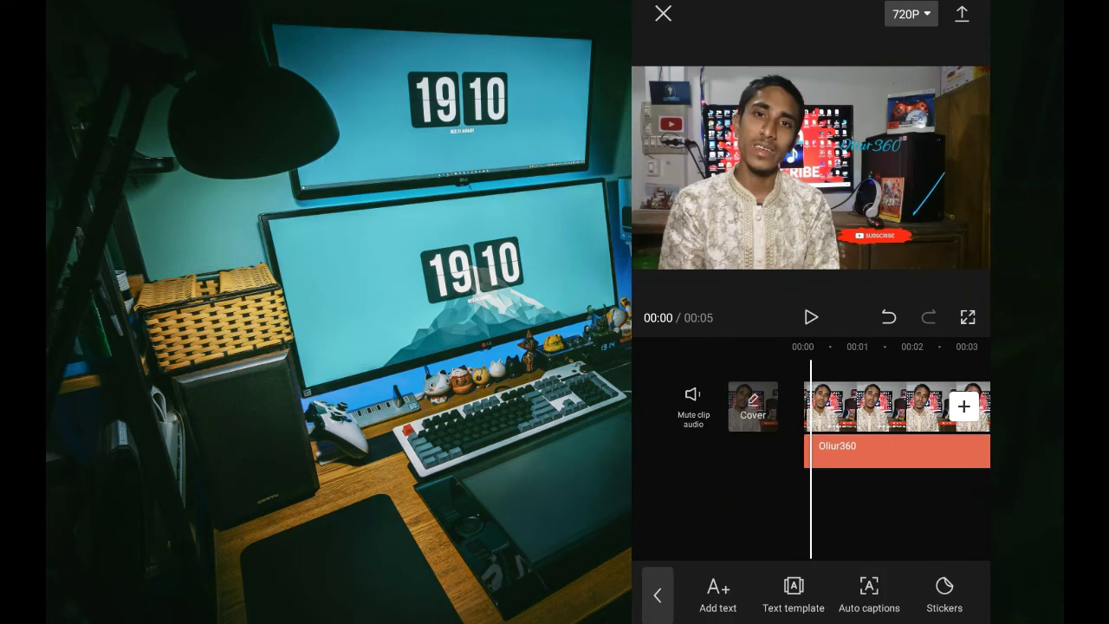
{"action": "left_click", "coordinate": [897, 450]}
{"action": "left_click_drag", "start_coordinate": [921, 592], "coordinate": [782, 594]}
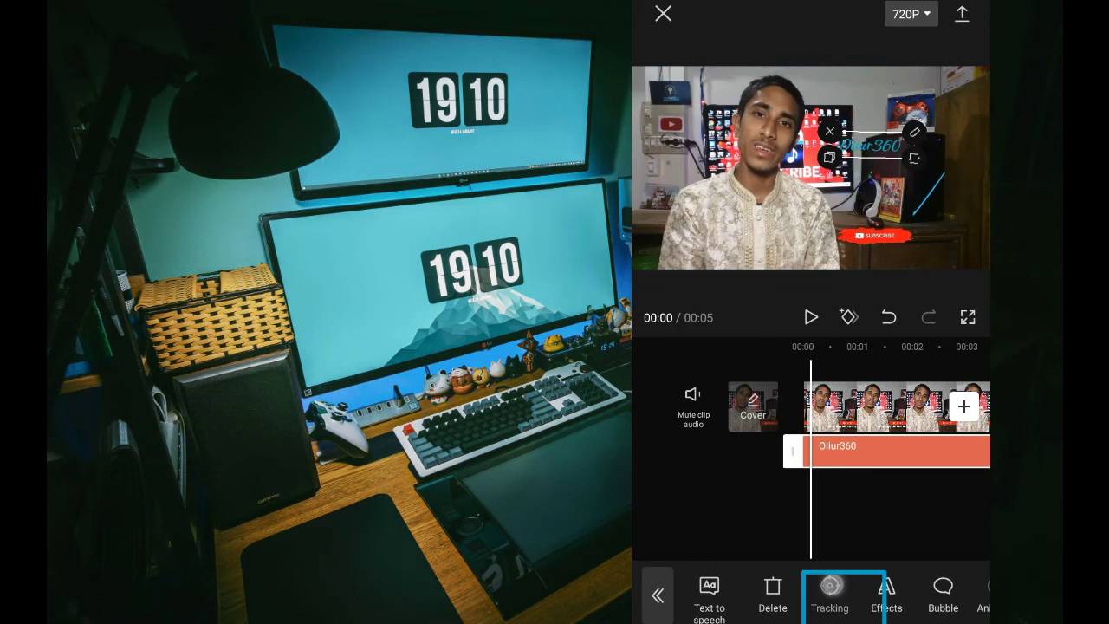
Fit the tracking circle tightly over the speaker's face and start tracking
{"action": "left_click", "coordinate": [830, 585]}
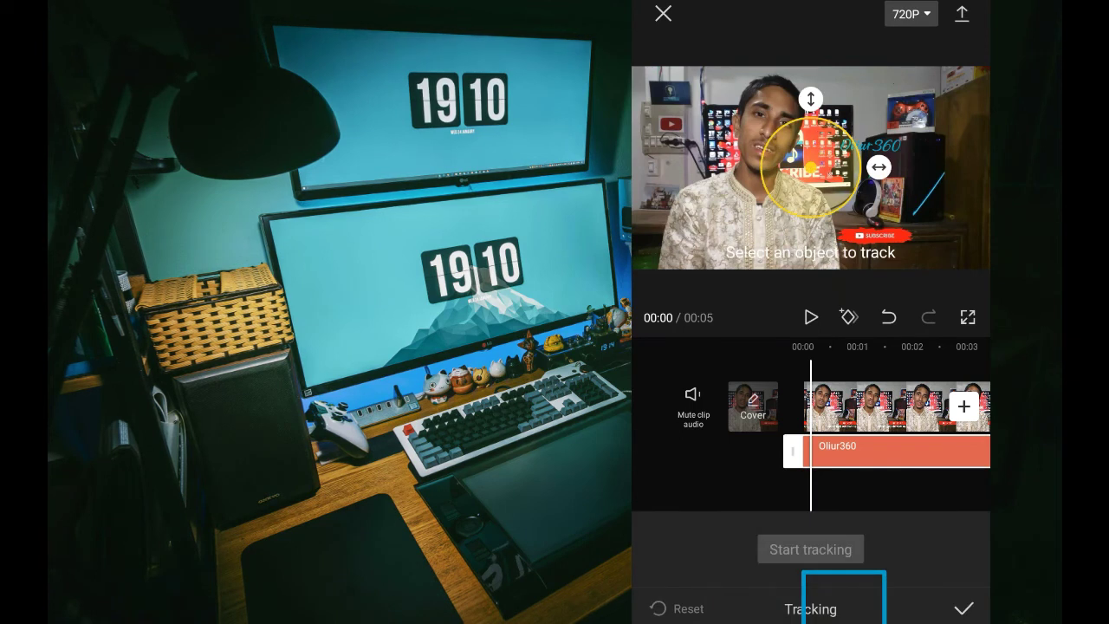
{"action": "left_click_drag", "start_coordinate": [810, 167], "coordinate": [777, 140]}
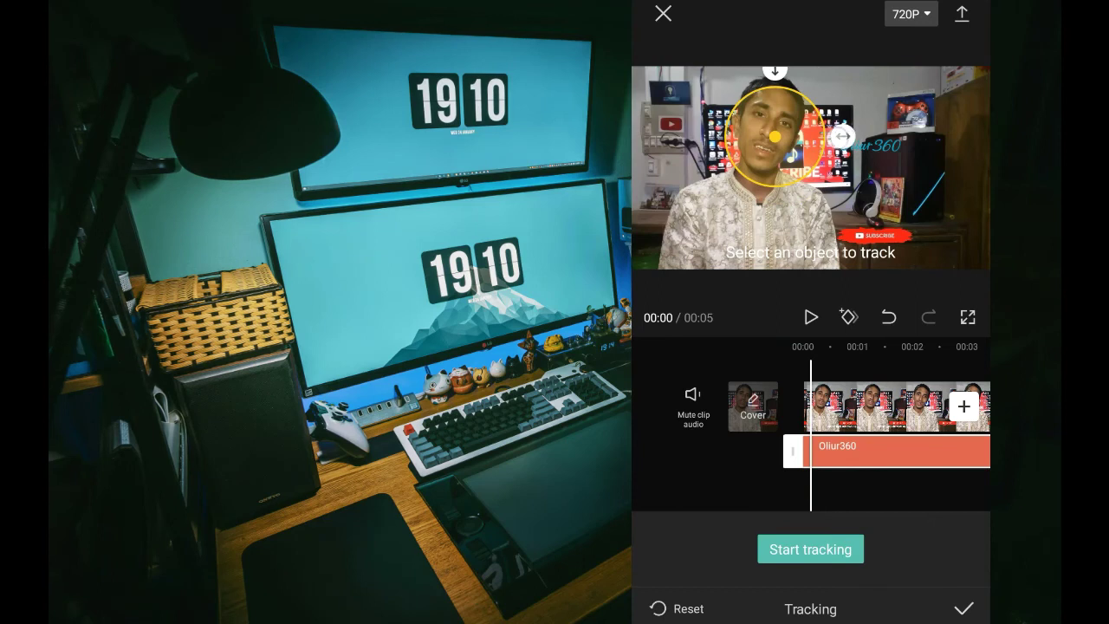
{"action": "mouse_move", "coordinate": [842, 136]}
{"action": "left_mouse_down"}
{"action": "mouse_move", "coordinate": [809, 137]}
{"action": "mouse_move", "coordinate": [817, 155]}
{"action": "left_mouse_up"}
{"action": "mouse_move", "coordinate": [775, 69]}
{"action": "left_mouse_down"}
{"action": "mouse_move", "coordinate": [776, 98]}
{"action": "mouse_move", "coordinate": [793, 107]}
{"action": "mouse_move", "coordinate": [761, 127]}
{"action": "left_mouse_up"}
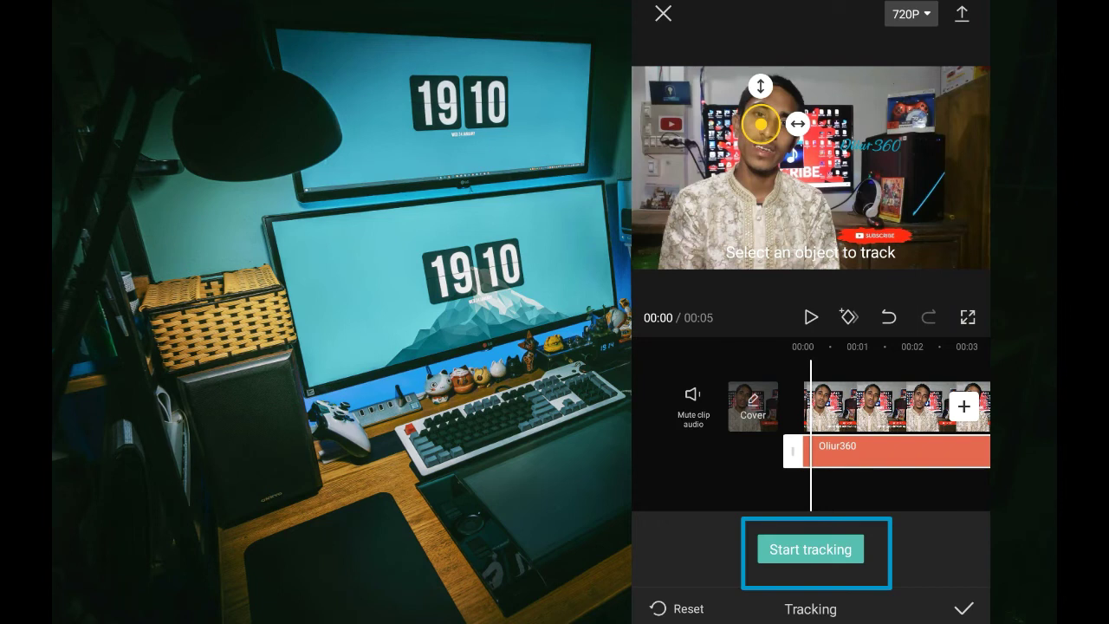
{"action": "left_click", "coordinate": [820, 551]}
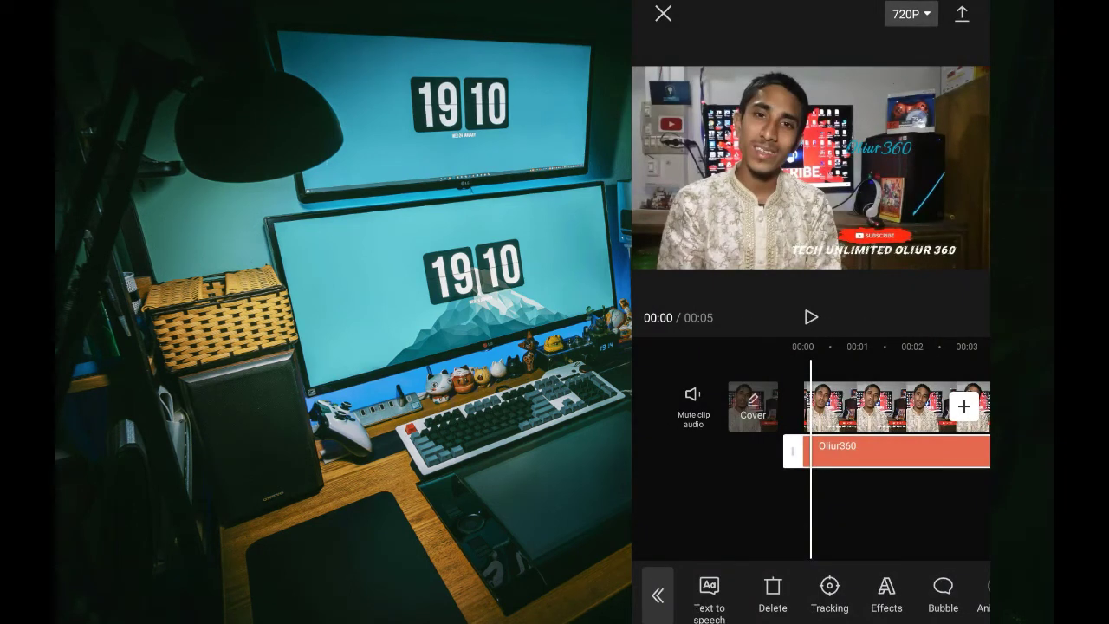
Reselect the Oliur360 text clip and nudge it slightly left
{"action": "left_click", "coordinate": [724, 286]}
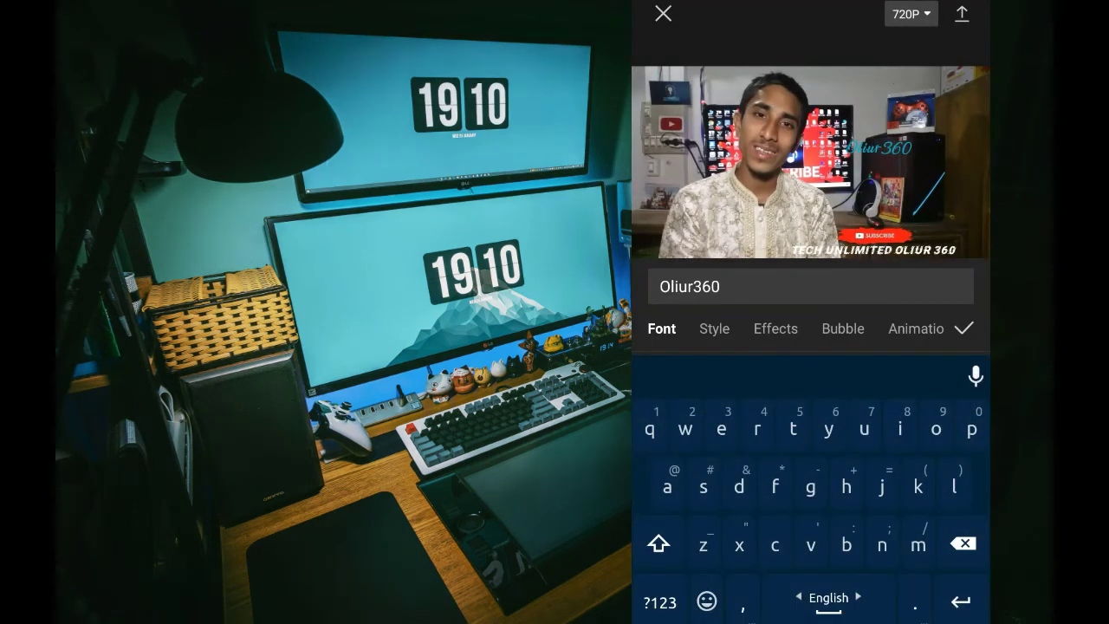
{"action": "left_click", "coordinate": [969, 327]}
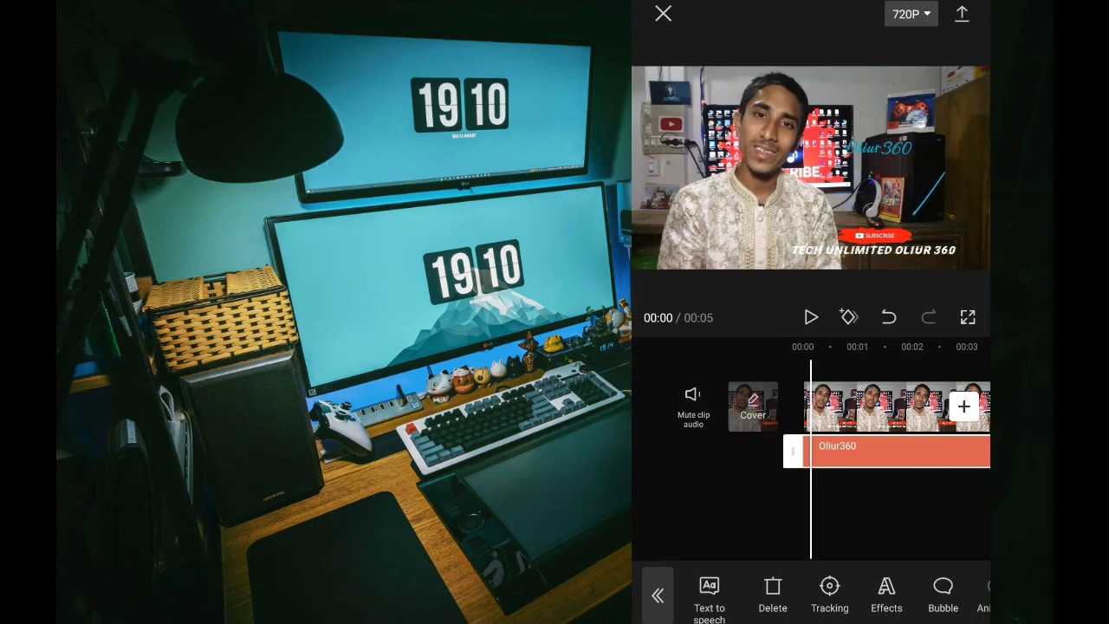
{"action": "left_click", "coordinate": [906, 450]}
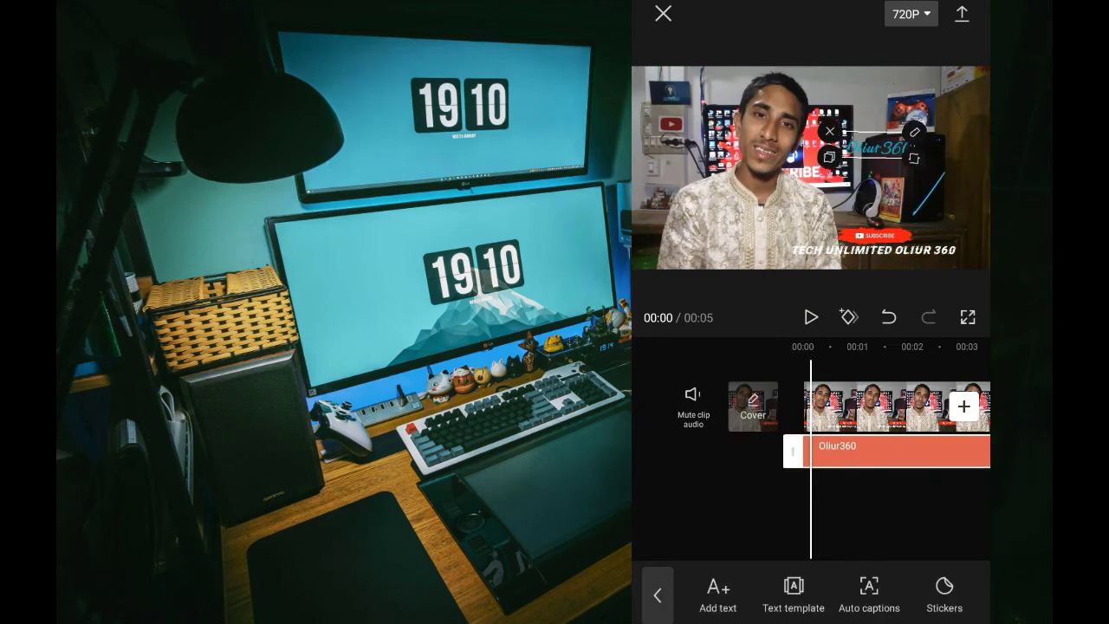
{"action": "left_click_drag", "start_coordinate": [872, 144], "coordinate": [831, 144]}
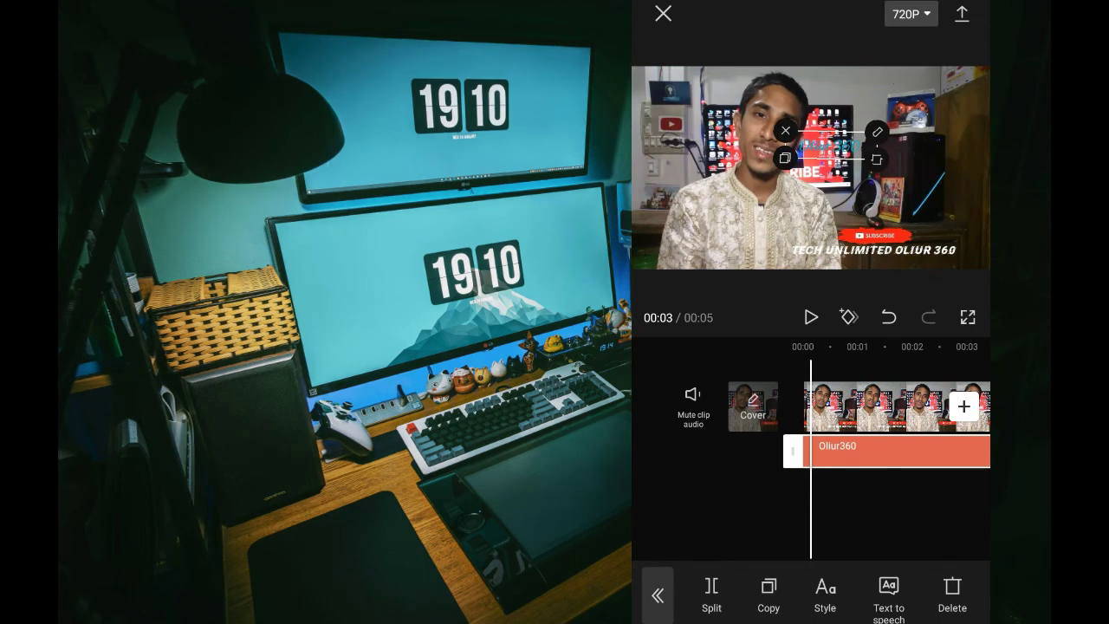
Run motion tracking on the speaker's face for the Oliur360 text
{"action": "left_click_drag", "start_coordinate": [919, 594], "coordinate": [832, 595]}
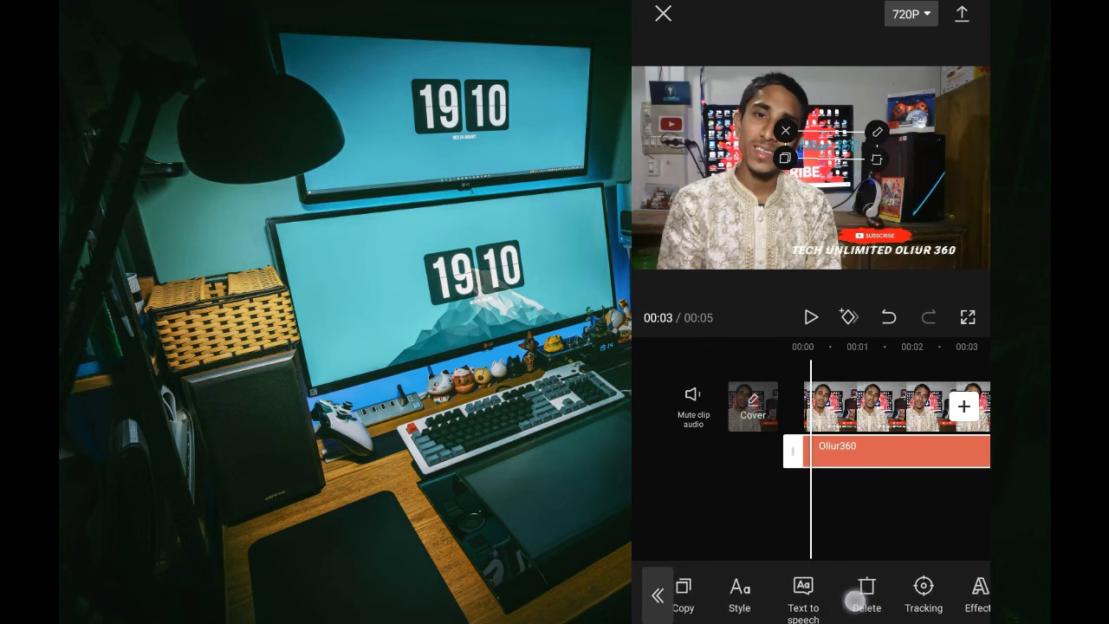
{"action": "left_click", "coordinate": [900, 593]}
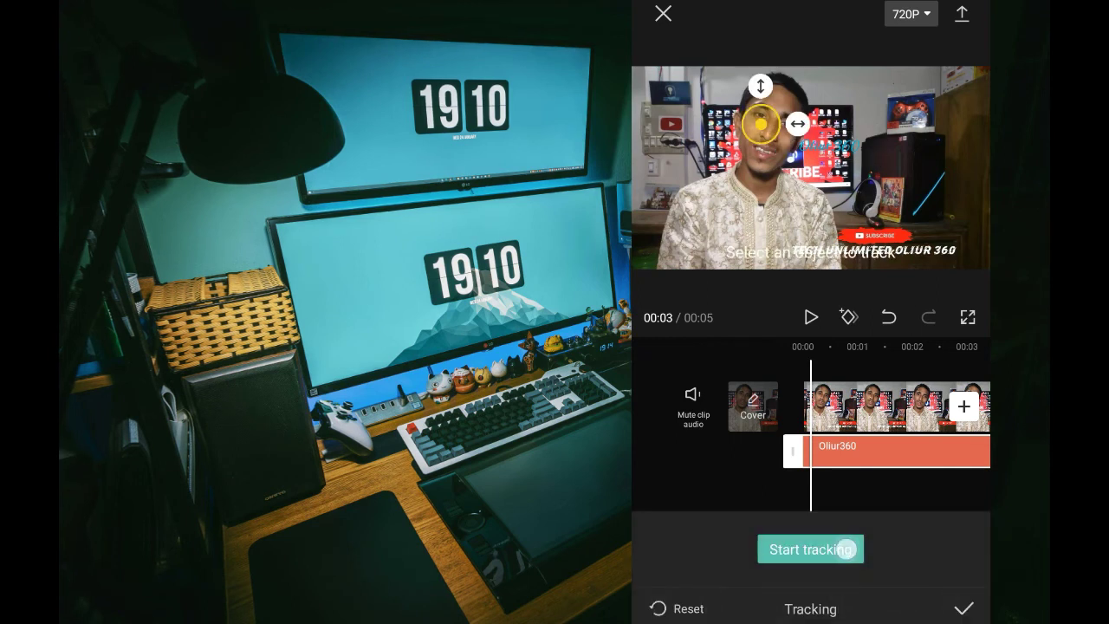
{"action": "left_click", "coordinate": [846, 549]}
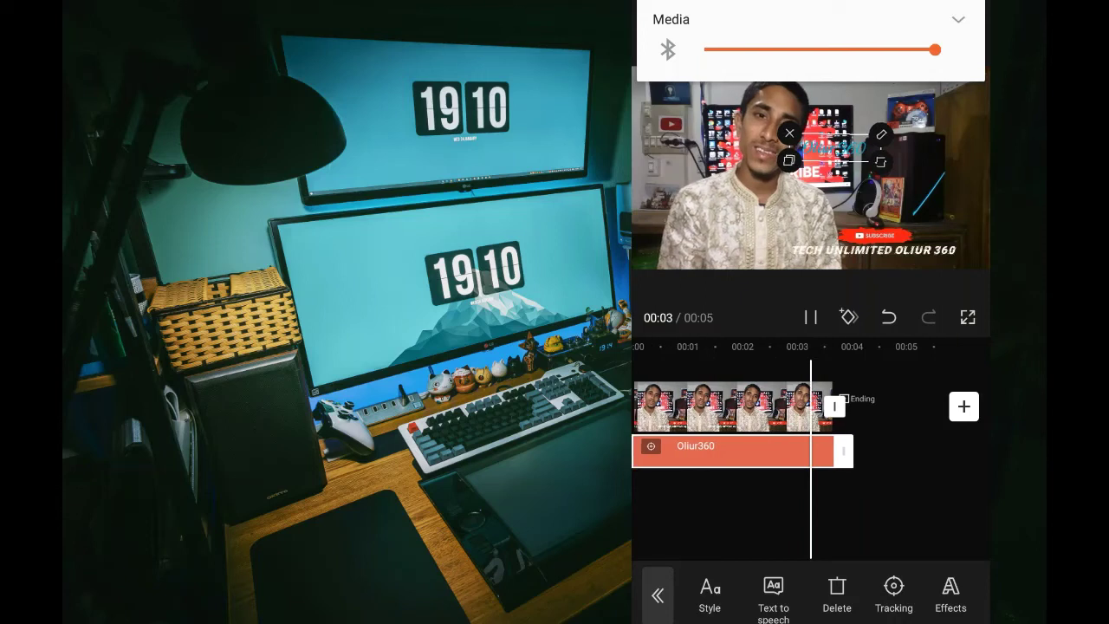
Rewind and play back to confirm the text follows the face, then reselect the text clip
{"action": "left_click_drag", "start_coordinate": [872, 523], "coordinate": [962, 522]}
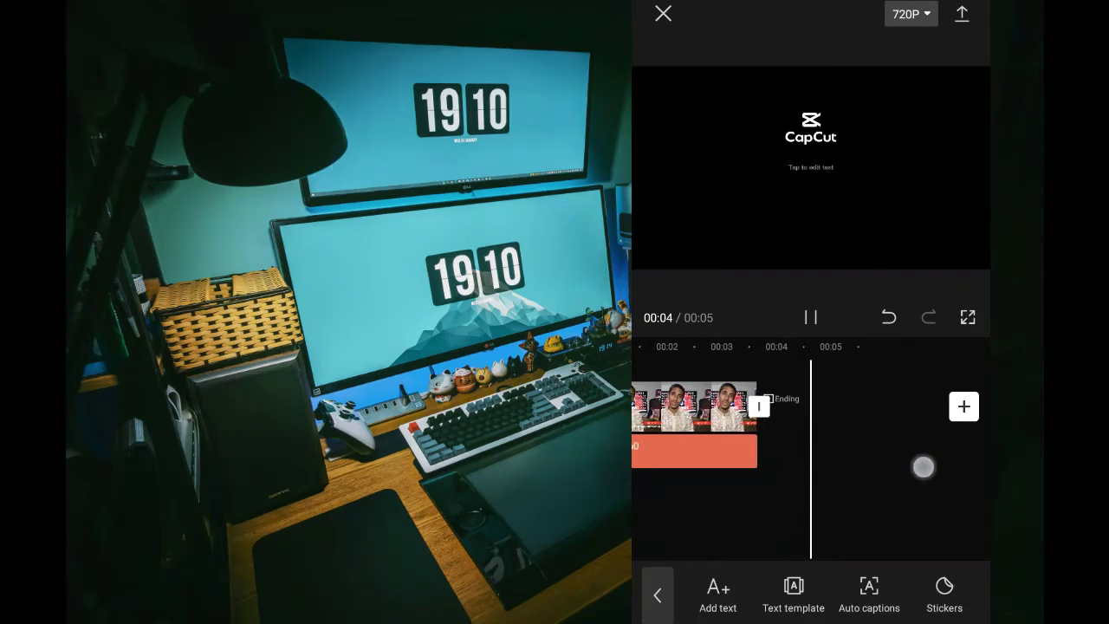
{"action": "left_click_drag", "start_coordinate": [924, 466], "coordinate": [988, 465]}
{"action": "left_click", "coordinate": [817, 312]}
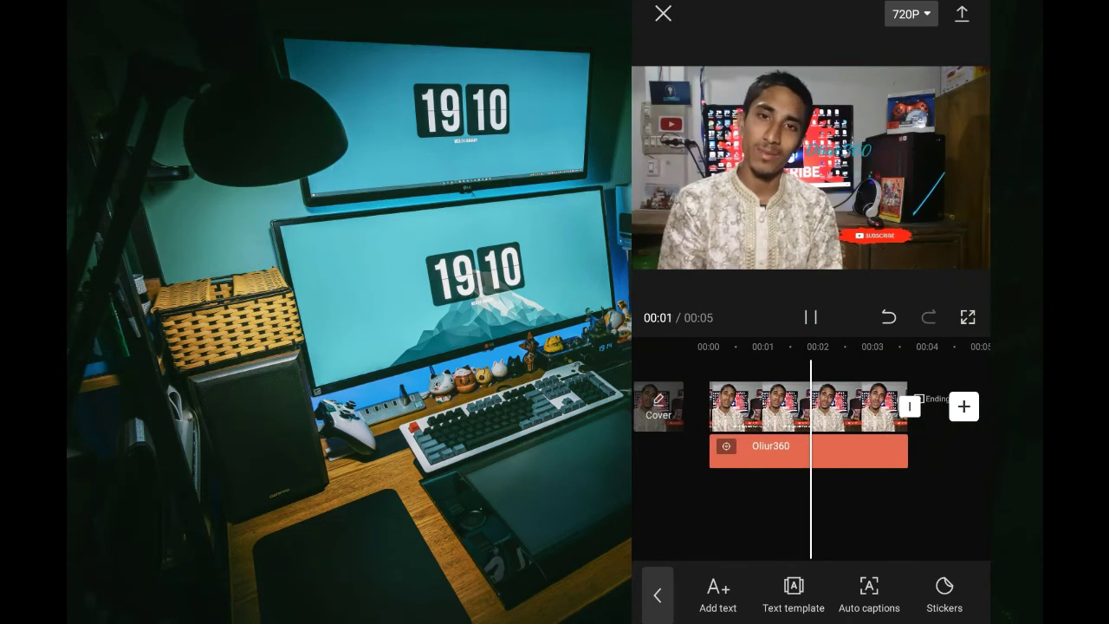
{"action": "left_click_drag", "start_coordinate": [872, 494], "coordinate": [940, 490]}
{"action": "left_click", "coordinate": [817, 458]}
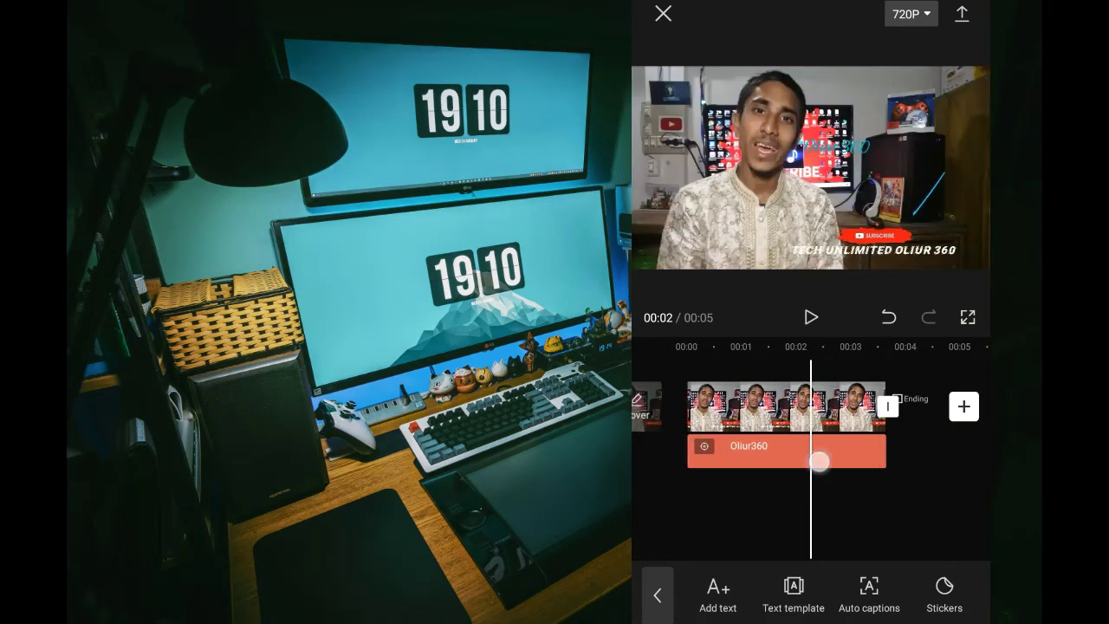
{"action": "mouse_move", "coordinate": [864, 595]}
{"action": "left_mouse_down"}
{"action": "mouse_move", "coordinate": [784, 595]}
{"action": "mouse_move", "coordinate": [901, 596]}
{"action": "left_mouse_up"}
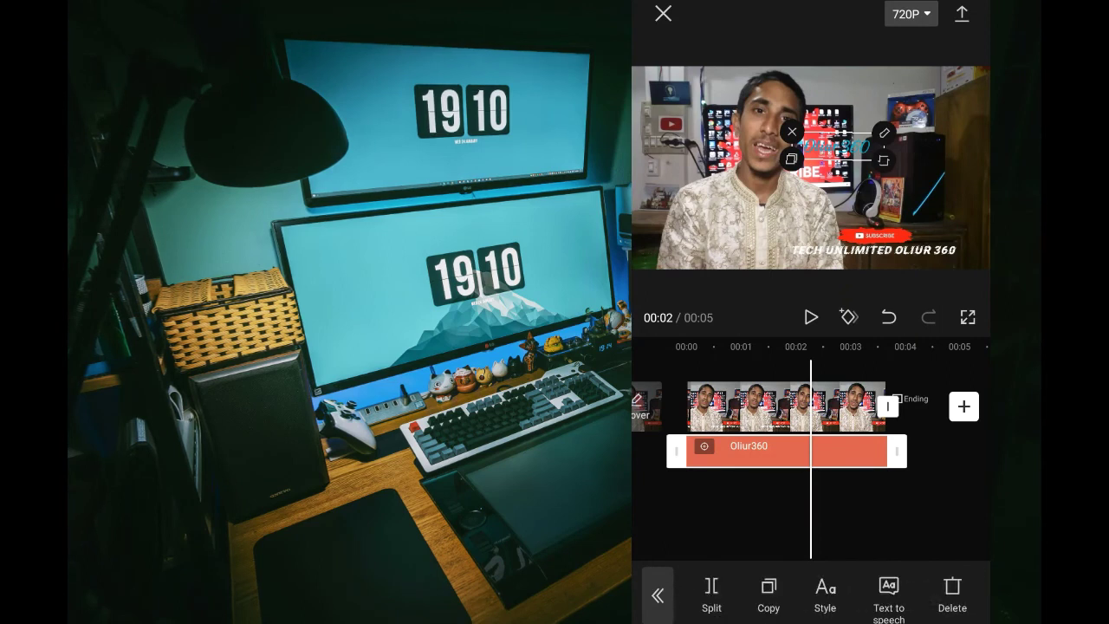
Apply the ¥2300 sale-tag bubble from Effects > Bubble to the Oliur360 text
{"action": "left_click", "coordinate": [824, 596]}
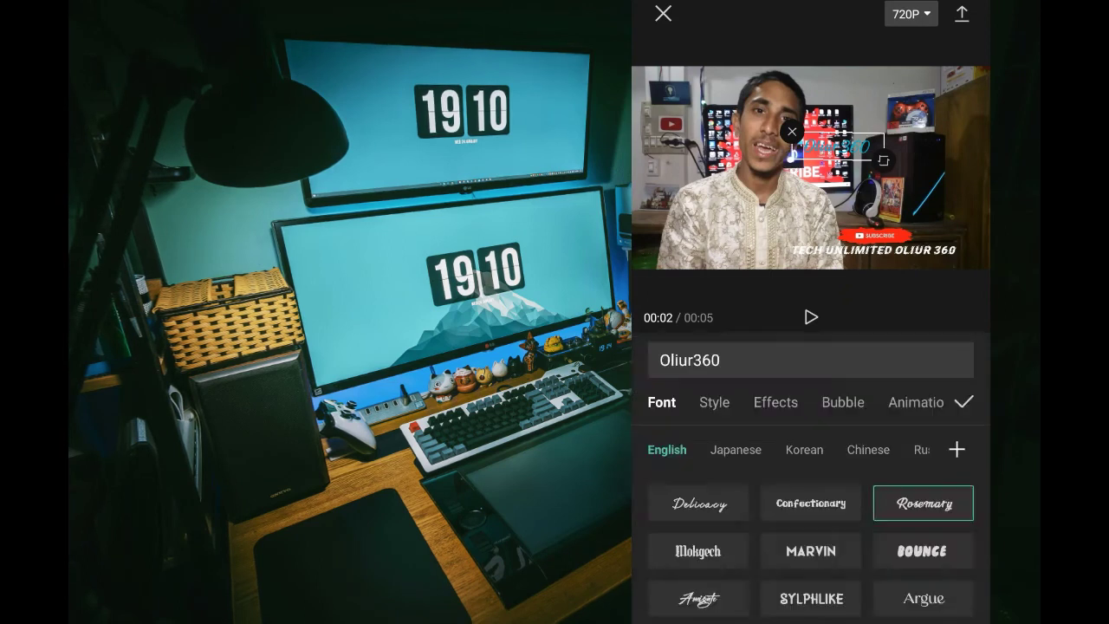
{"action": "left_click", "coordinate": [783, 325]}
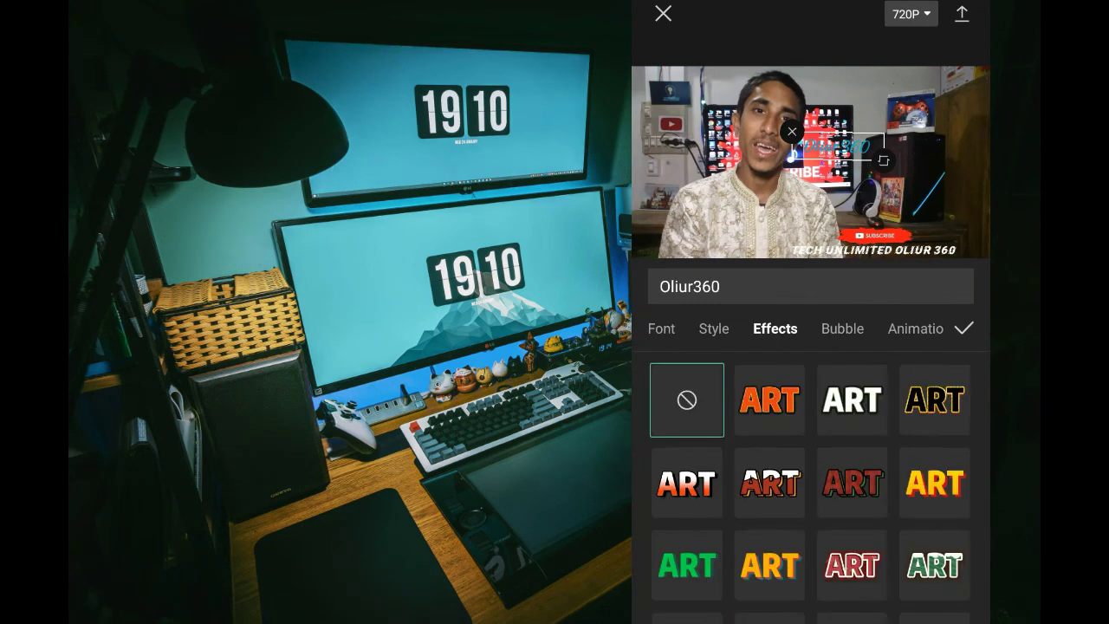
{"action": "left_click_drag", "start_coordinate": [914, 554], "coordinate": [914, 355]}
{"action": "left_click_drag", "start_coordinate": [904, 525], "coordinate": [903, 381]}
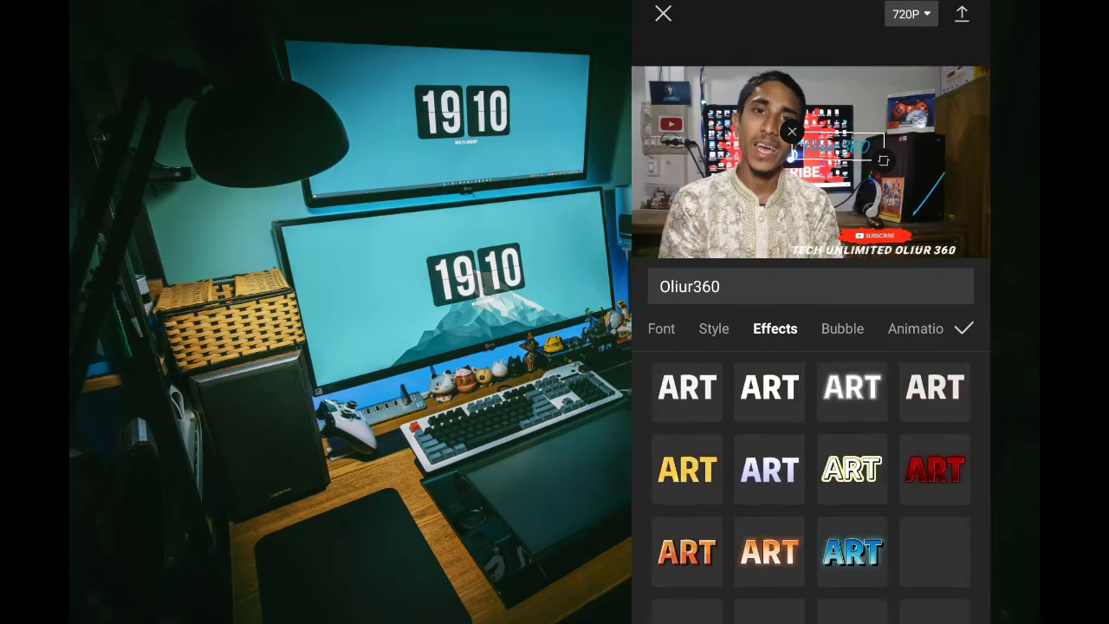
{"action": "left_click", "coordinate": [842, 328]}
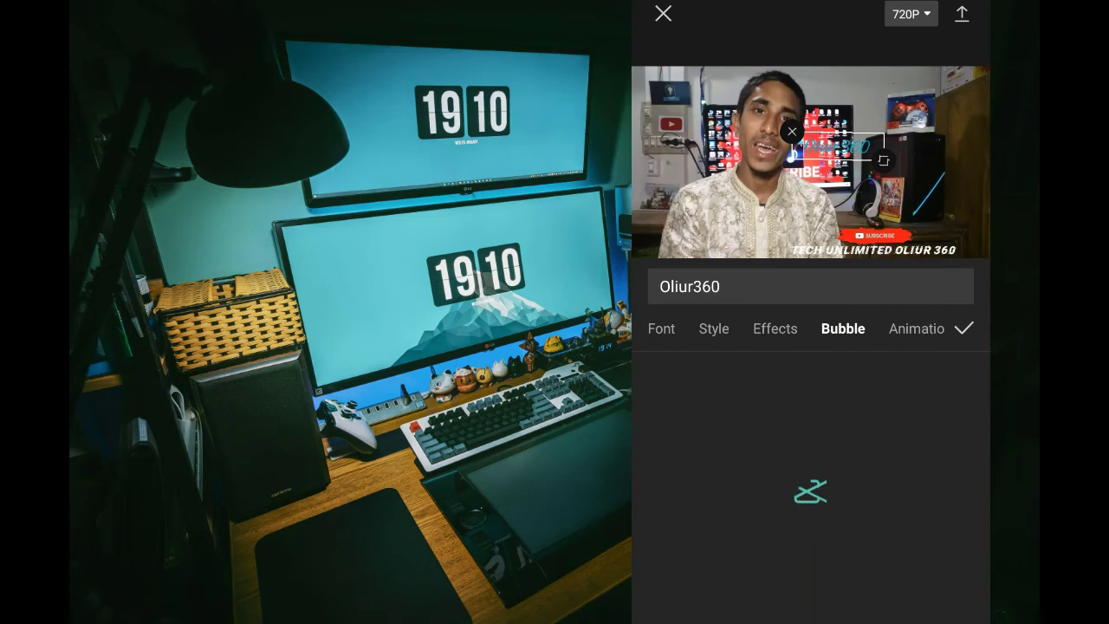
{"action": "left_click_drag", "start_coordinate": [890, 617], "coordinate": [890, 575]}
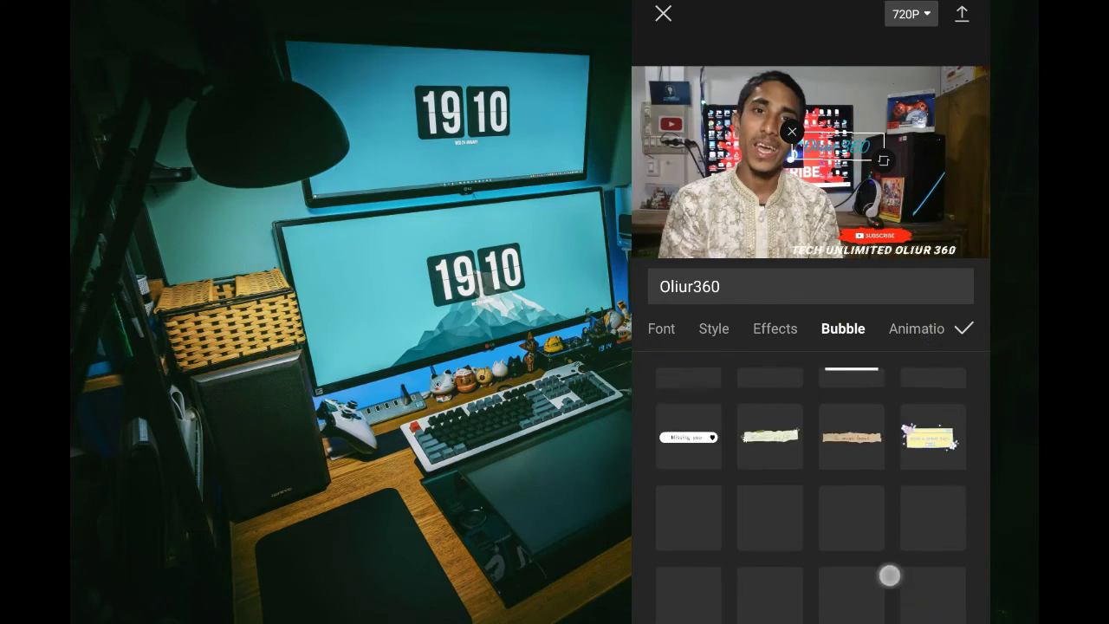
{"action": "left_click", "coordinate": [853, 436]}
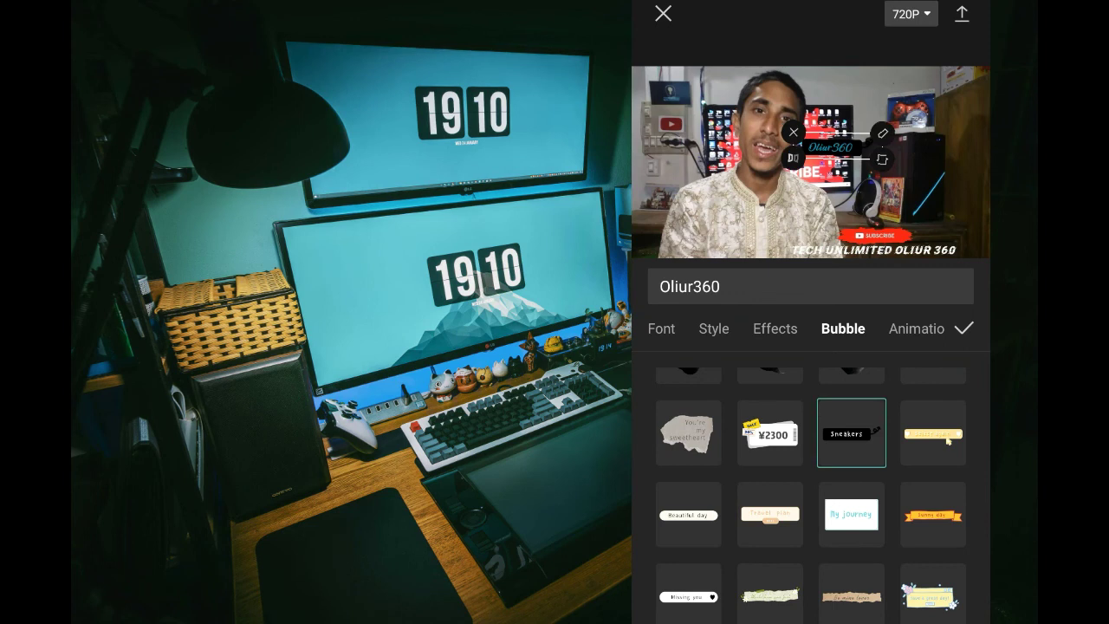
{"action": "mouse_move", "coordinate": [906, 395]}
{"action": "left_mouse_down"}
{"action": "mouse_move", "coordinate": [896, 563]}
{"action": "mouse_move", "coordinate": [908, 448]}
{"action": "mouse_move", "coordinate": [899, 505]}
{"action": "left_mouse_up"}
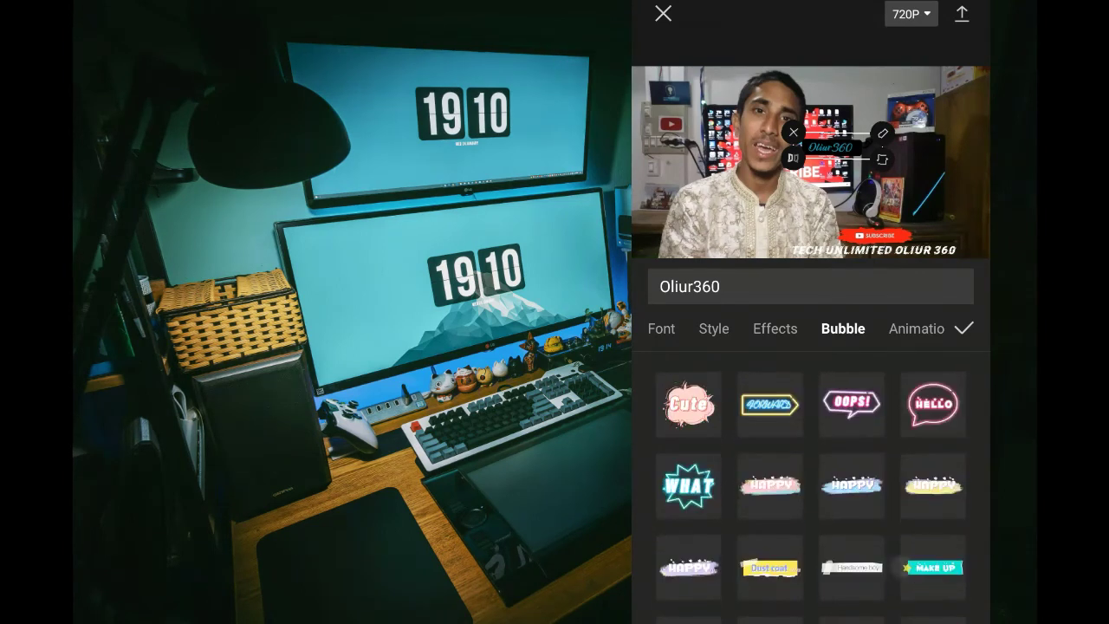
{"action": "left_click_drag", "start_coordinate": [901, 568], "coordinate": [892, 390]}
{"action": "mouse_move", "coordinate": [884, 508]}
{"action": "left_mouse_down"}
{"action": "mouse_move", "coordinate": [883, 579]}
{"action": "mouse_move", "coordinate": [883, 544]}
{"action": "left_mouse_up"}
{"action": "left_click", "coordinate": [770, 552]}
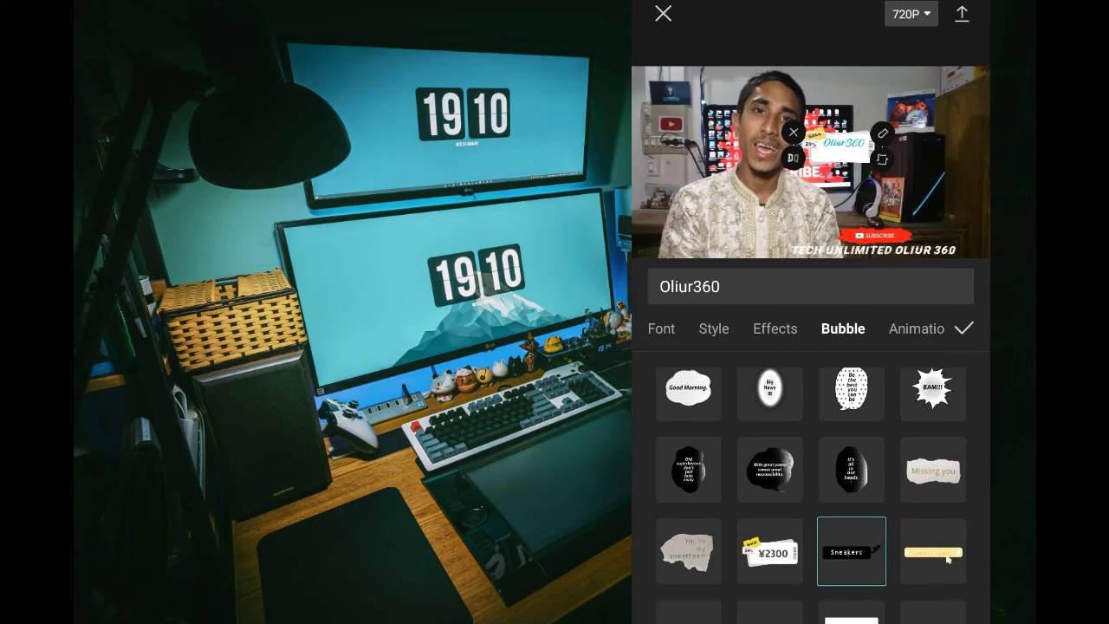
{"action": "left_click", "coordinate": [963, 329]}
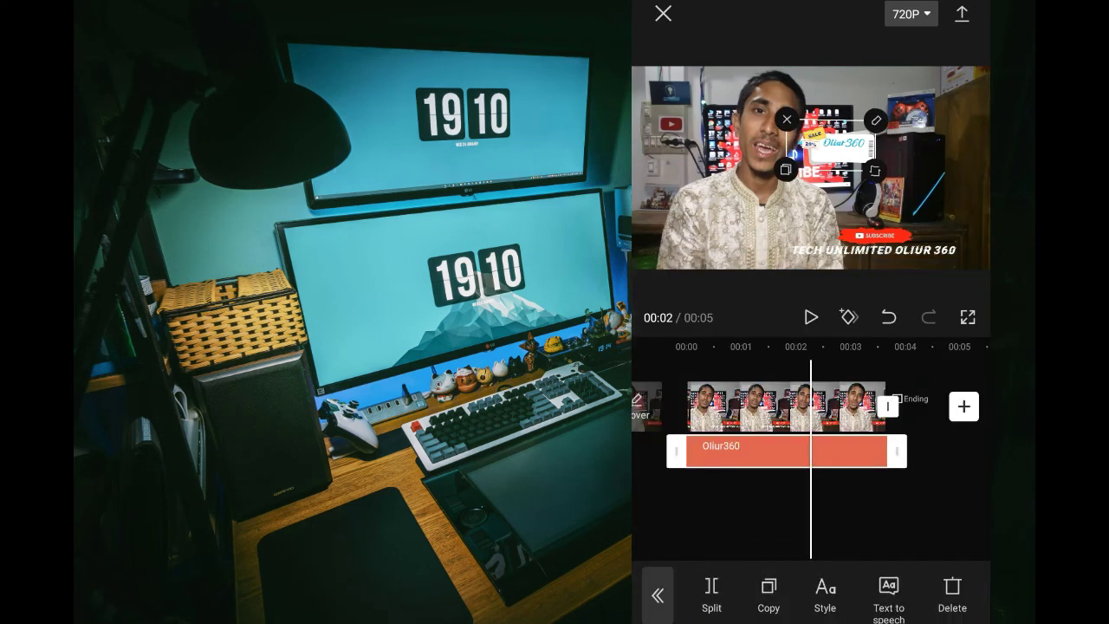
Rewind and play back the clip to preview the bubble-styled Oliur360 text
{"action": "left_click_drag", "start_coordinate": [862, 526], "coordinate": [943, 505]}
{"action": "left_click", "coordinate": [944, 505]}
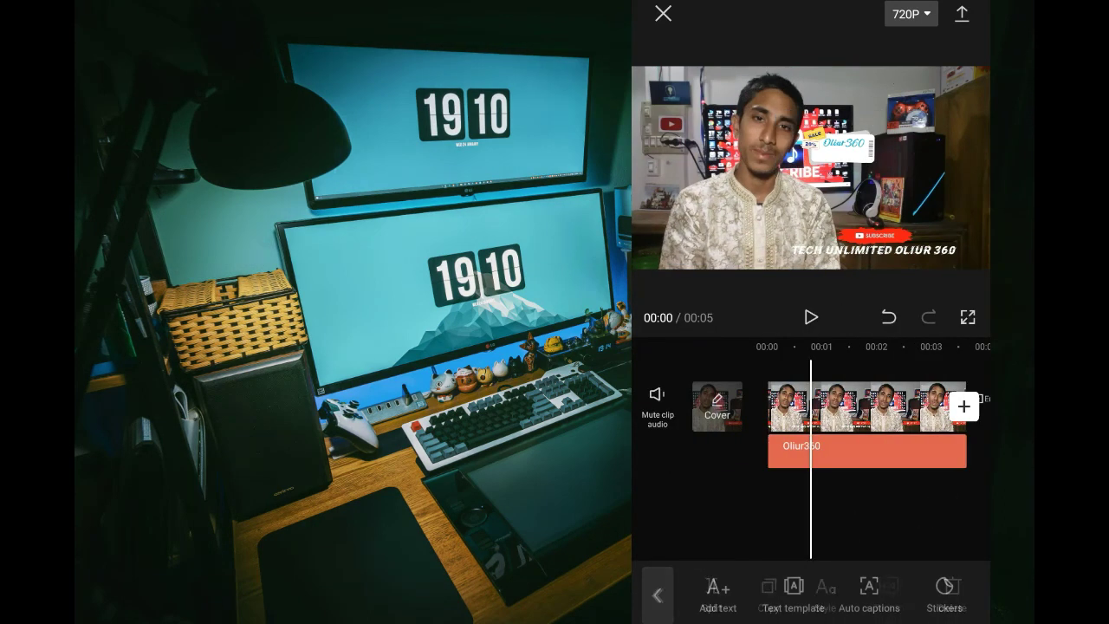
{"action": "left_click", "coordinate": [811, 317]}
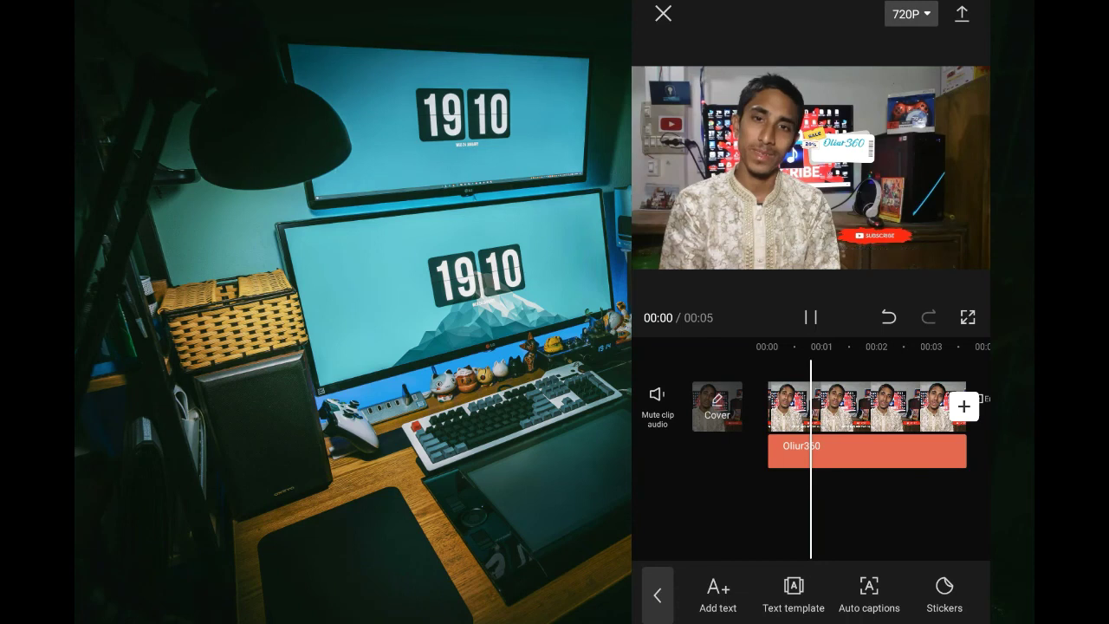
{"action": "left_click_drag", "start_coordinate": [856, 529], "coordinate": [894, 454]}
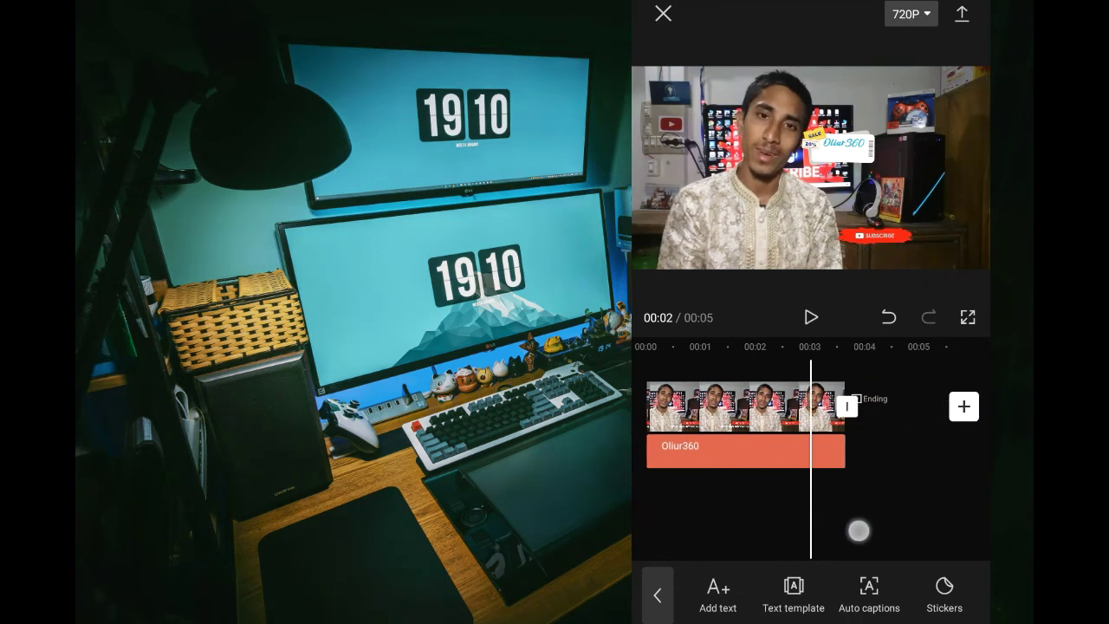
Re-run motion tracking on the Oliur360 text clip, targeting the speaker's face
{"action": "left_click", "coordinate": [894, 454]}
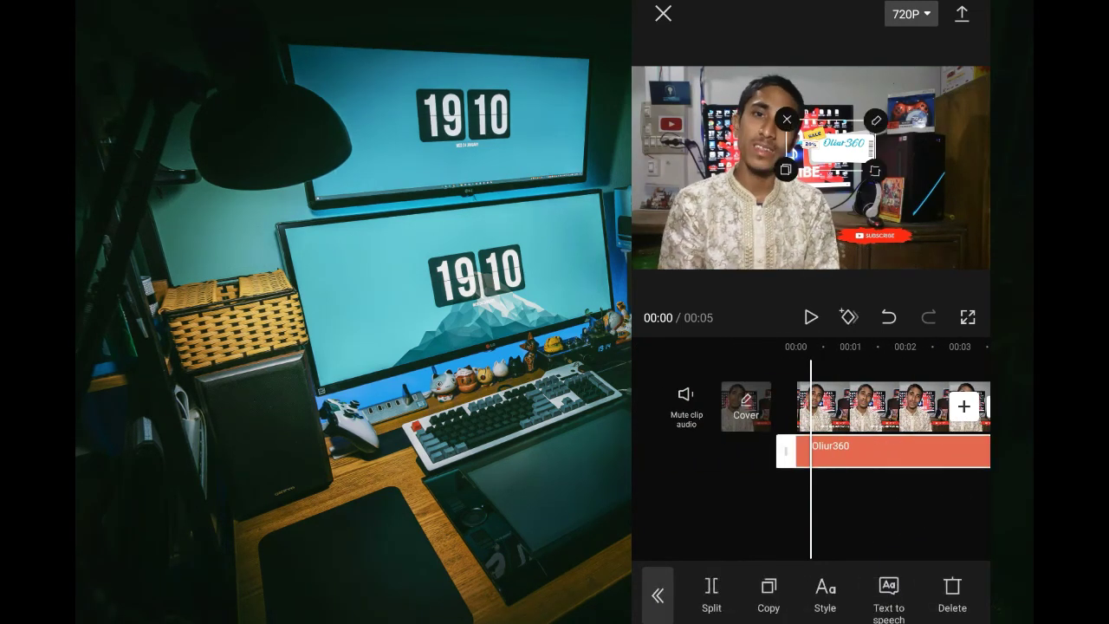
{"action": "left_click_drag", "start_coordinate": [901, 594], "coordinate": [814, 593]}
{"action": "left_click", "coordinate": [924, 586]}
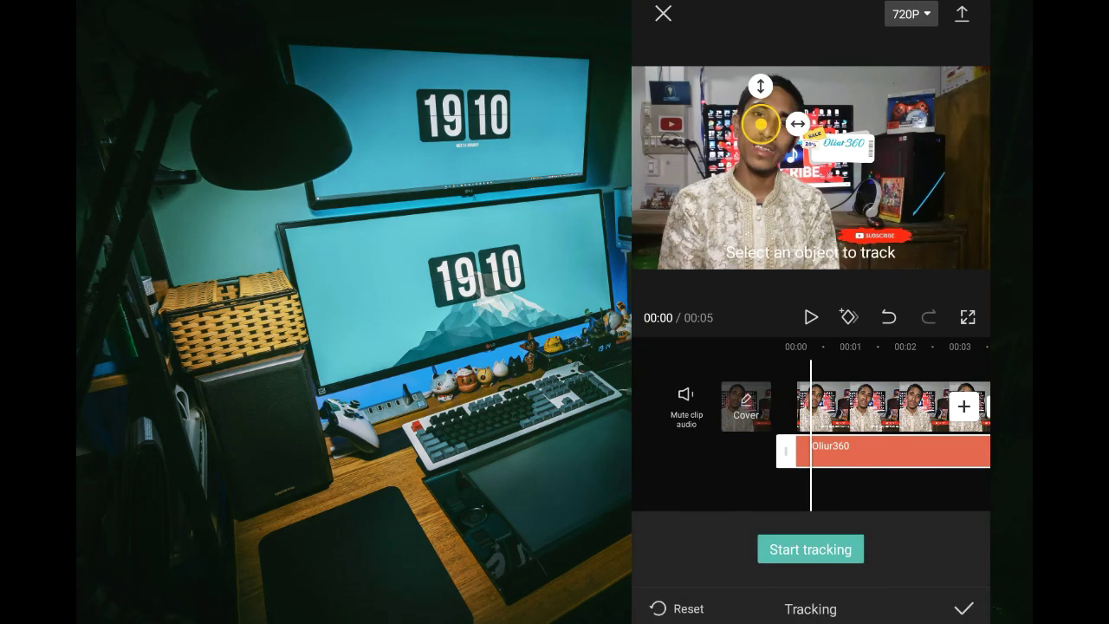
{"action": "left_click", "coordinate": [811, 549]}
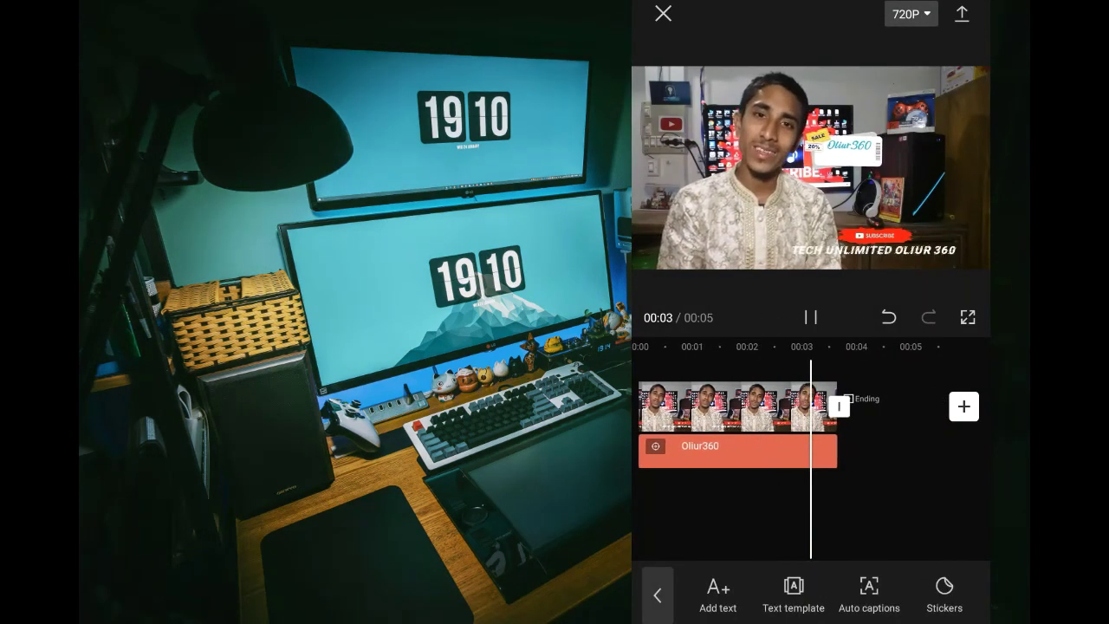
Replay from the start to confirm the caption follows the speaker's head, stopping at 00:03
{"action": "left_click_drag", "start_coordinate": [840, 527], "coordinate": [955, 502]}
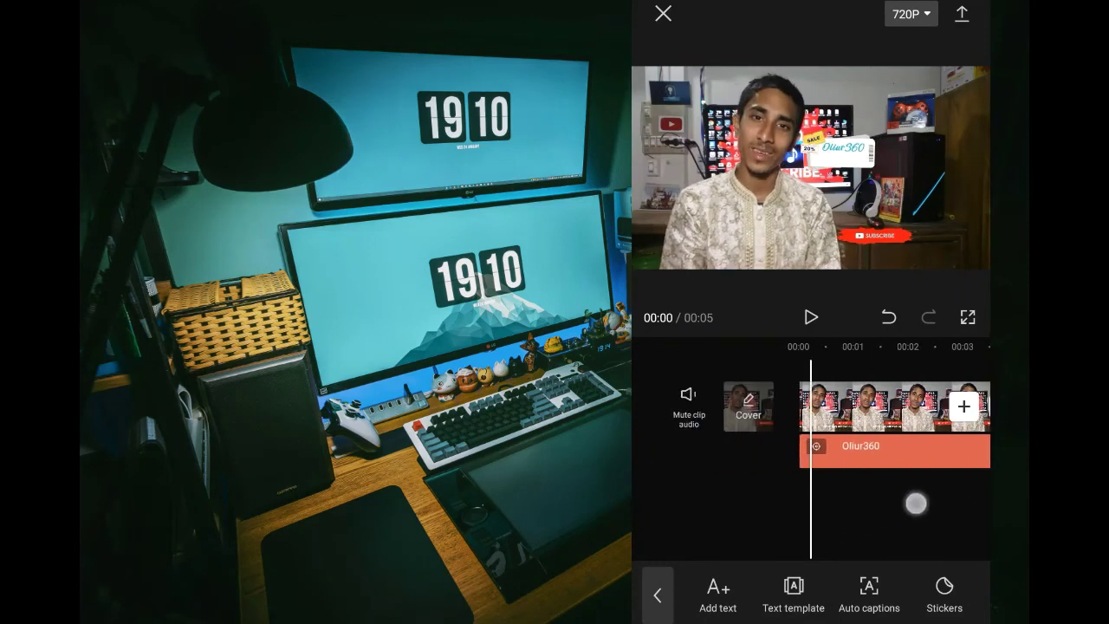
{"action": "left_click", "coordinate": [811, 317]}
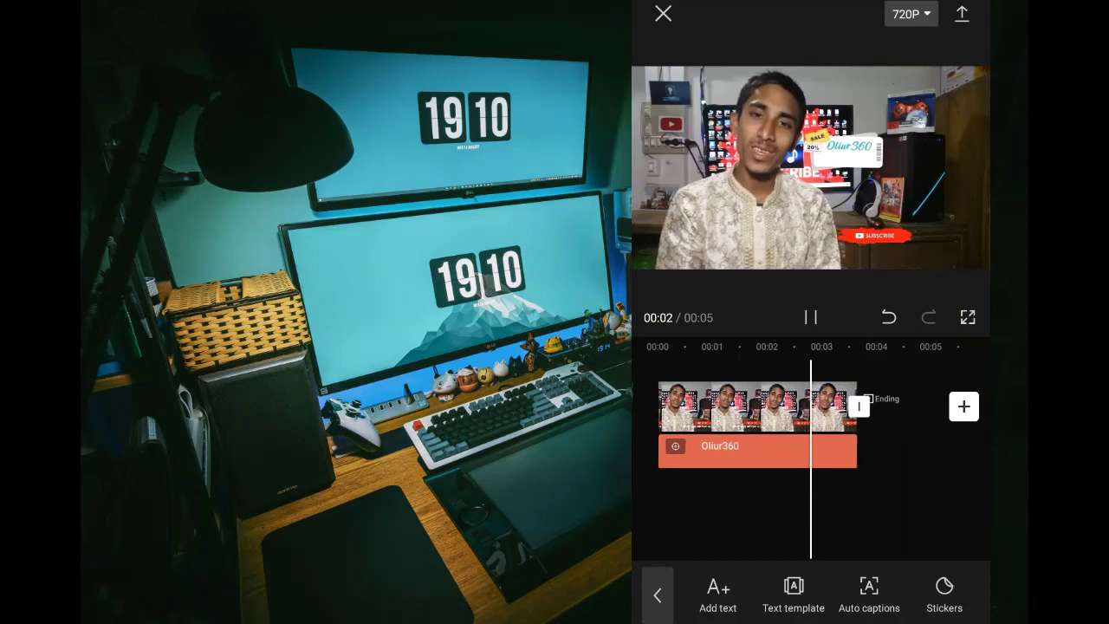
{"action": "left_click_drag", "start_coordinate": [874, 512], "coordinate": [944, 485]}
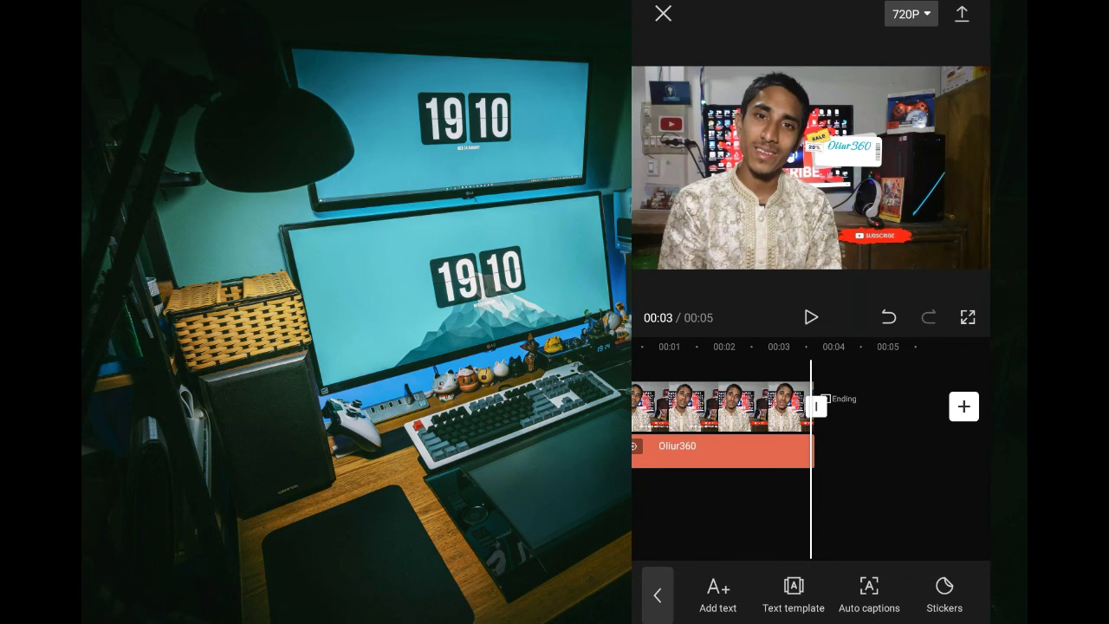
Export the finished video and let the export run
{"action": "left_click", "coordinate": [961, 14]}
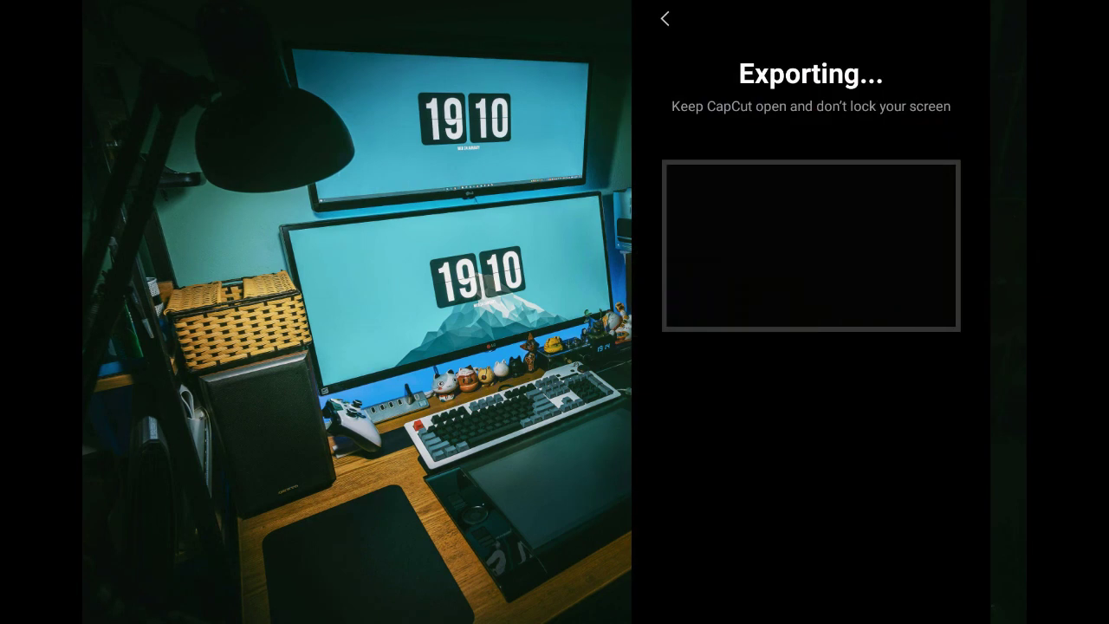